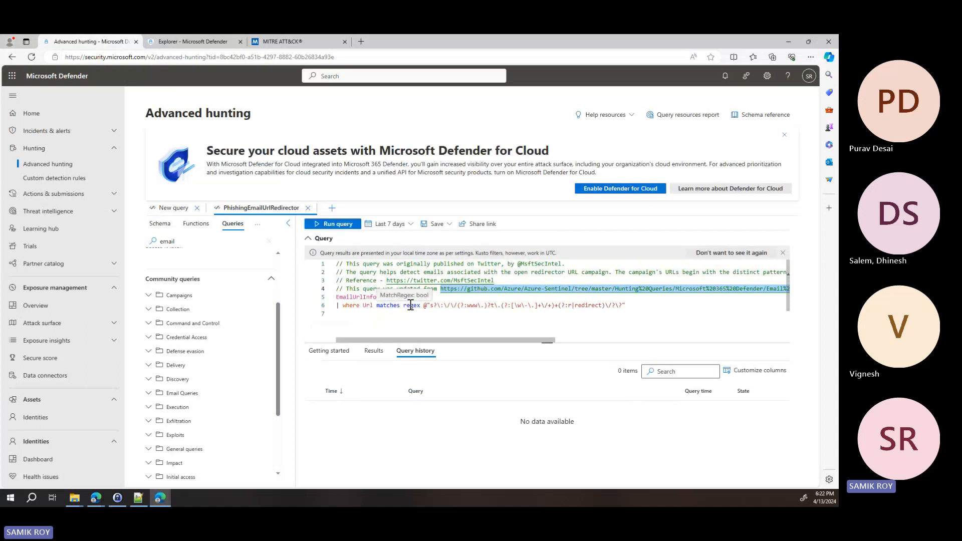
Examine the GitHub source link in the comments of the PhishingEmailUrlRedirector query
{"action": "left_click", "coordinate": [436, 289]}
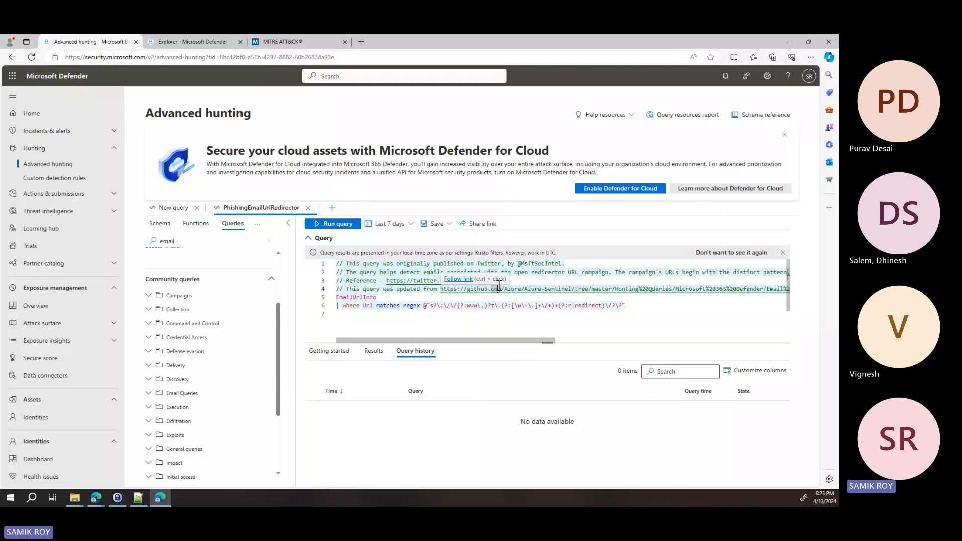
{"action": "double_click", "coordinate": [545, 289]}
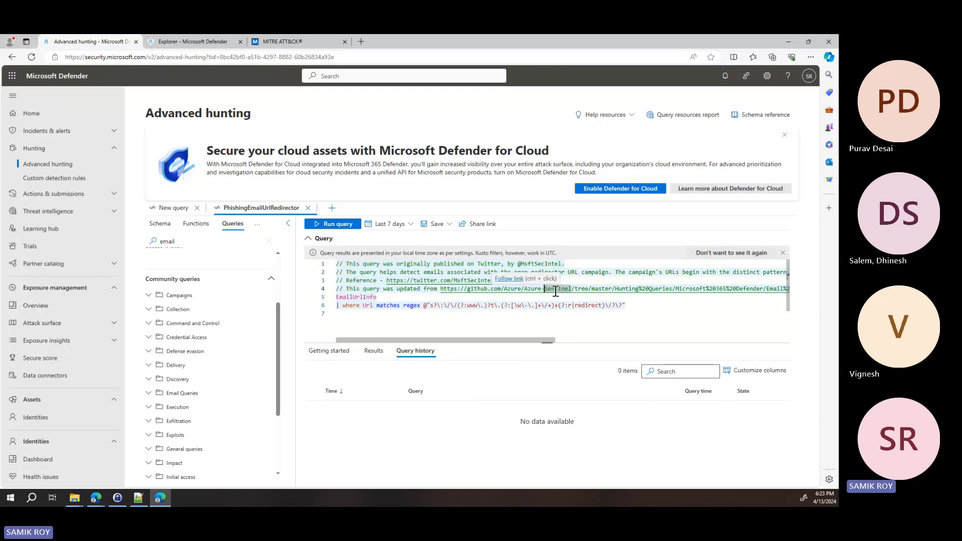
{"action": "left_click_drag", "start_coordinate": [544, 289], "coordinate": [576, 287]}
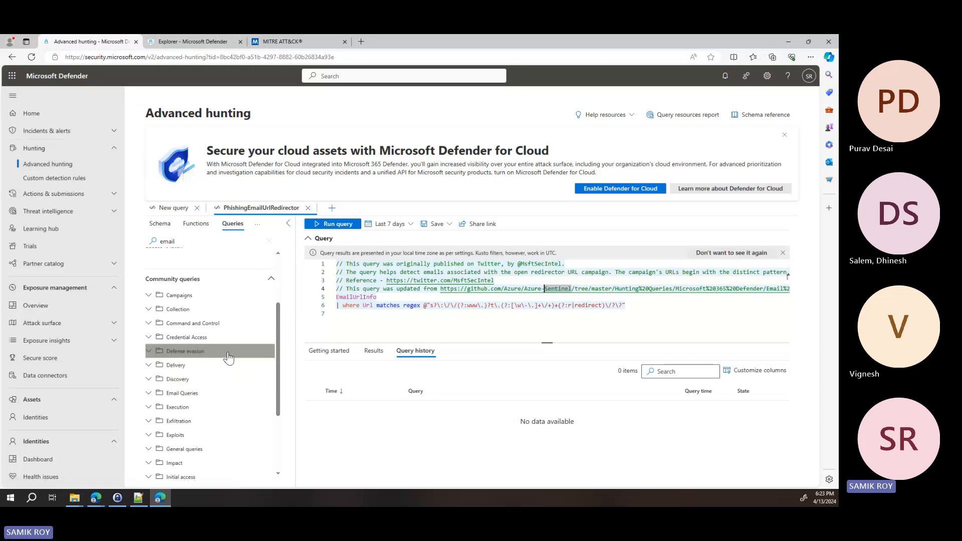
Show the schema tables and review the Email & collaboration group alongside the query
{"action": "left_click", "coordinate": [169, 228]}
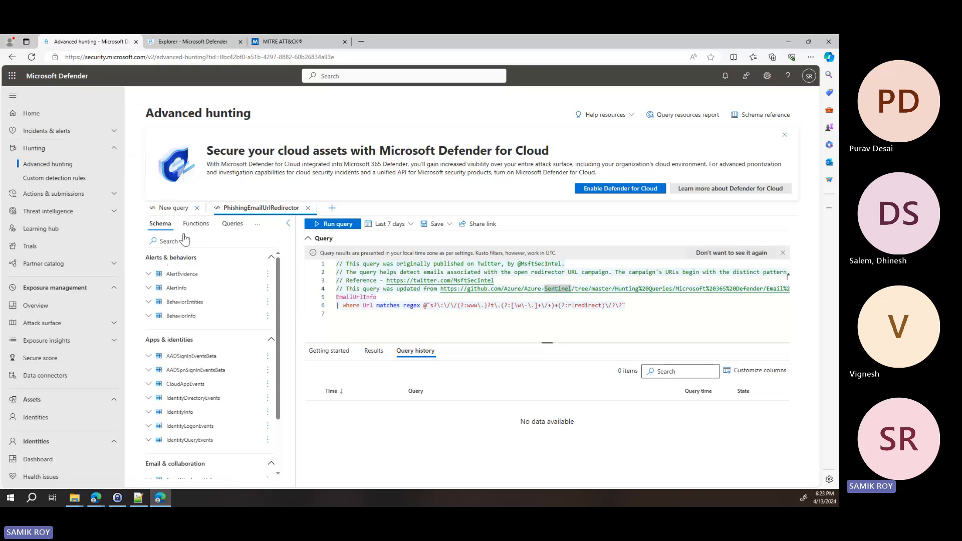
{"action": "scroll", "coordinate": [233, 357], "scroll_direction": "down", "scroll_amount": 3}
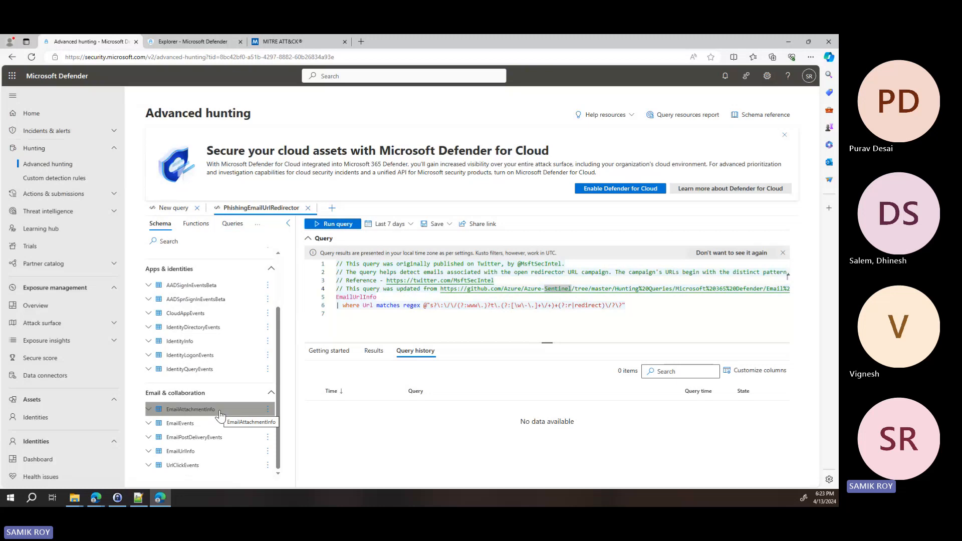
{"action": "left_click", "coordinate": [640, 308]}
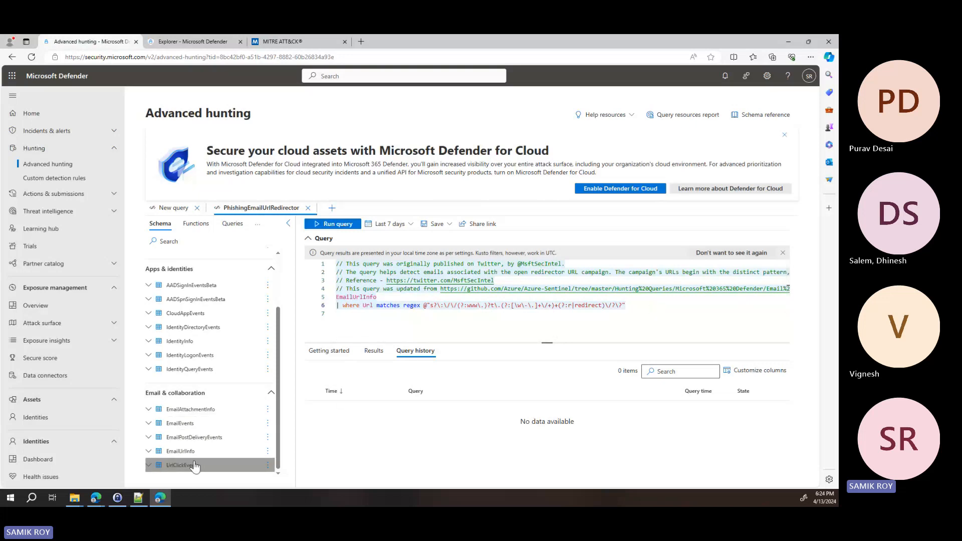
Create a new query in the builder and inspect its filters, including the ApplicationName options, in an enlarged view
{"action": "left_click", "coordinate": [332, 210]}
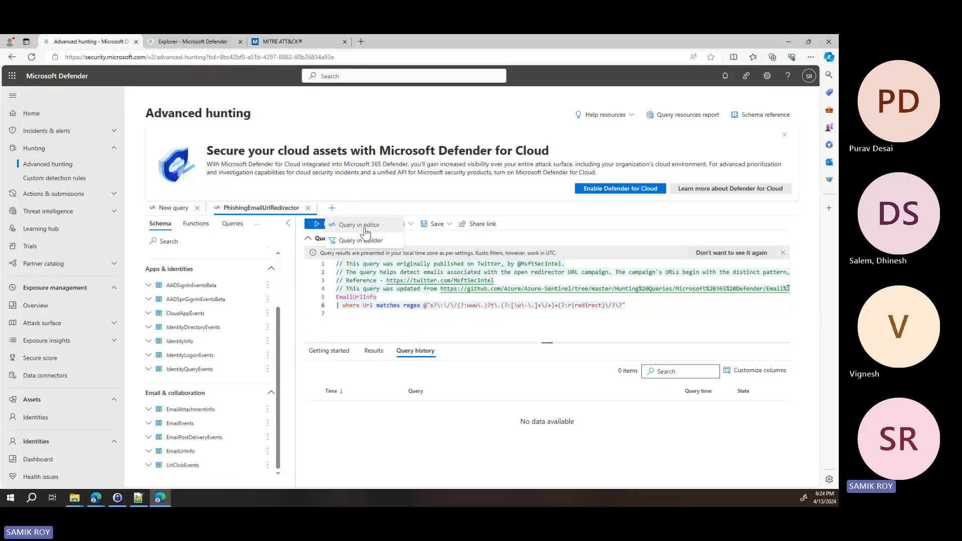
{"action": "left_click", "coordinate": [389, 240]}
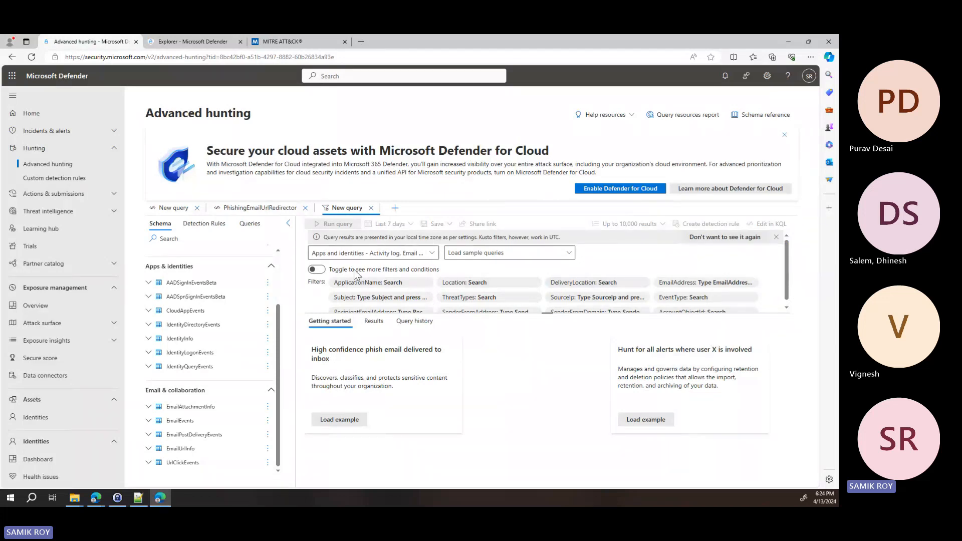
{"action": "left_click", "coordinate": [393, 282]}
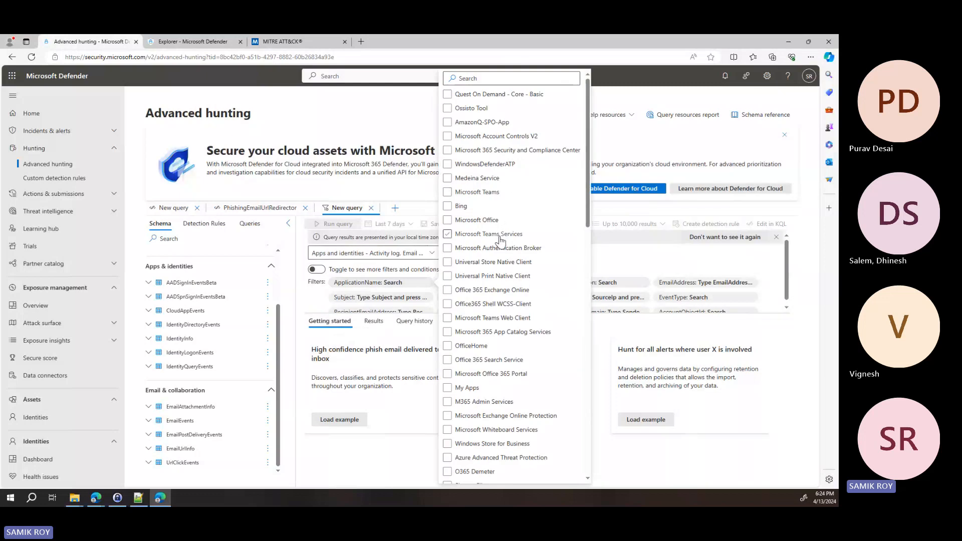
{"action": "left_click", "coordinate": [633, 255]}
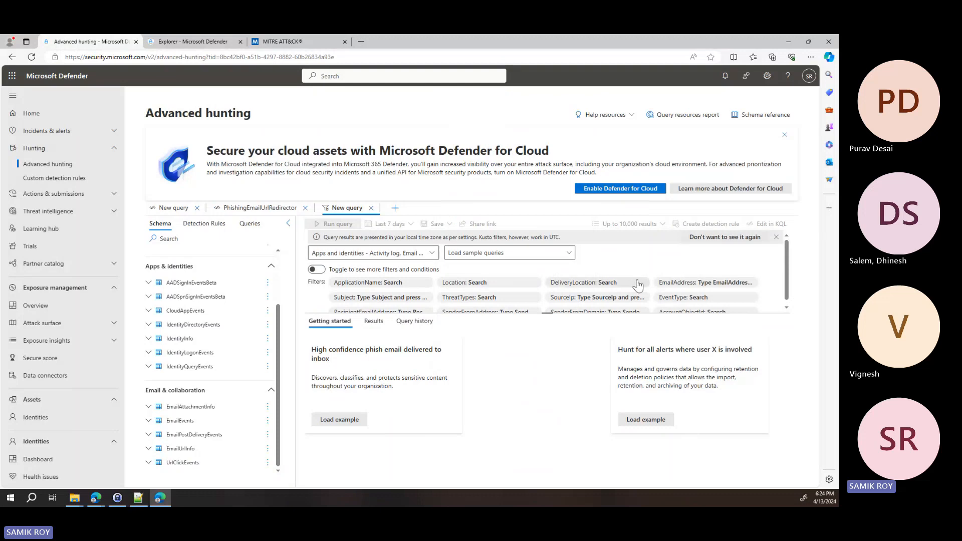
{"action": "scroll", "coordinate": [644, 276], "scroll_direction": "down", "scroll_amount": 1}
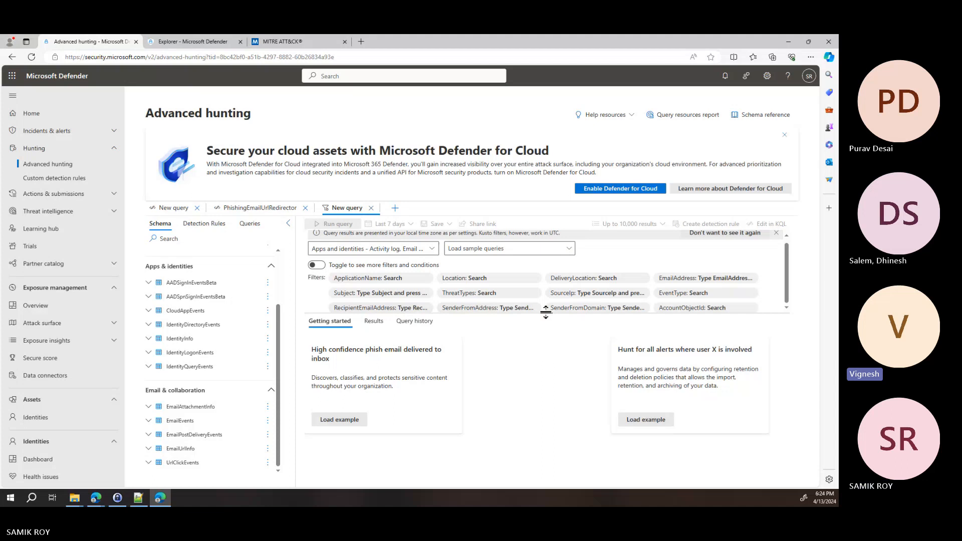
{"action": "left_click_drag", "start_coordinate": [547, 313], "coordinate": [537, 380]}
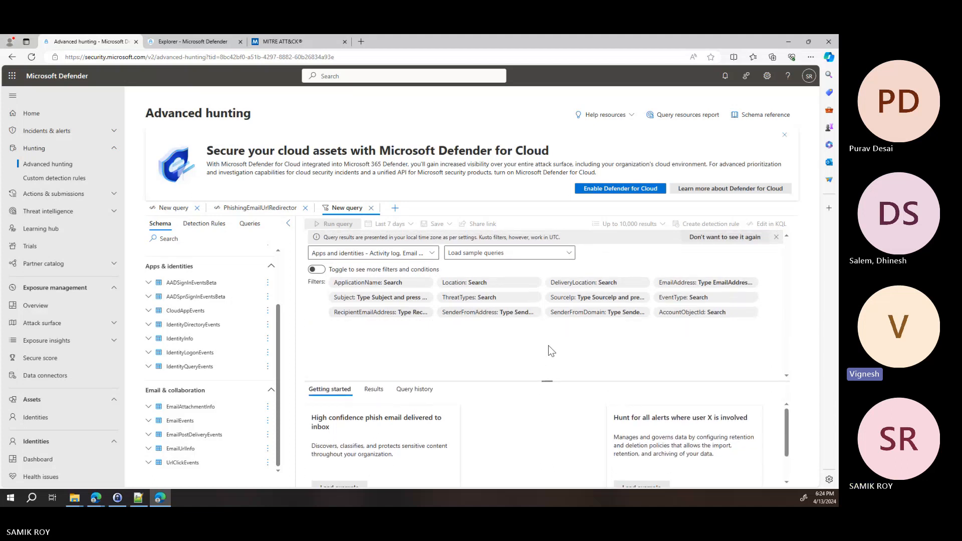
{"action": "key", "text": "ctrl+plus"}
{"action": "key", "text": "ctrl+plus"}
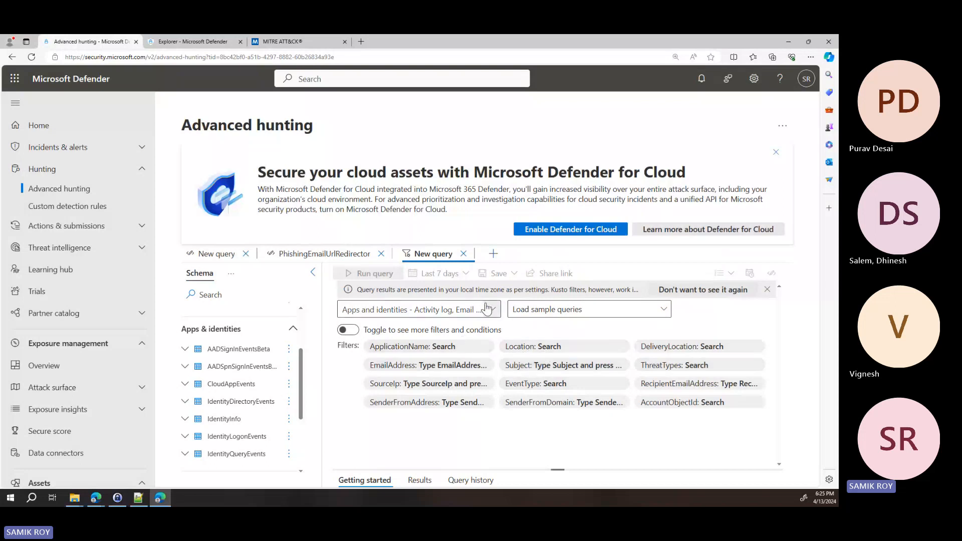
Add a blank query in the editor and return to the PhishingEmailUrlRedirector query
{"action": "left_click", "coordinate": [502, 258]}
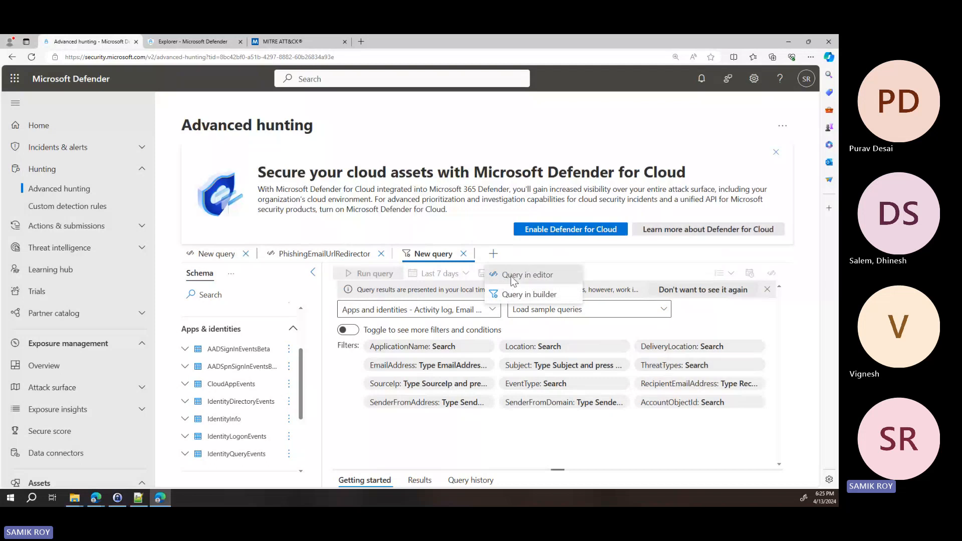
{"action": "left_click", "coordinate": [512, 278]}
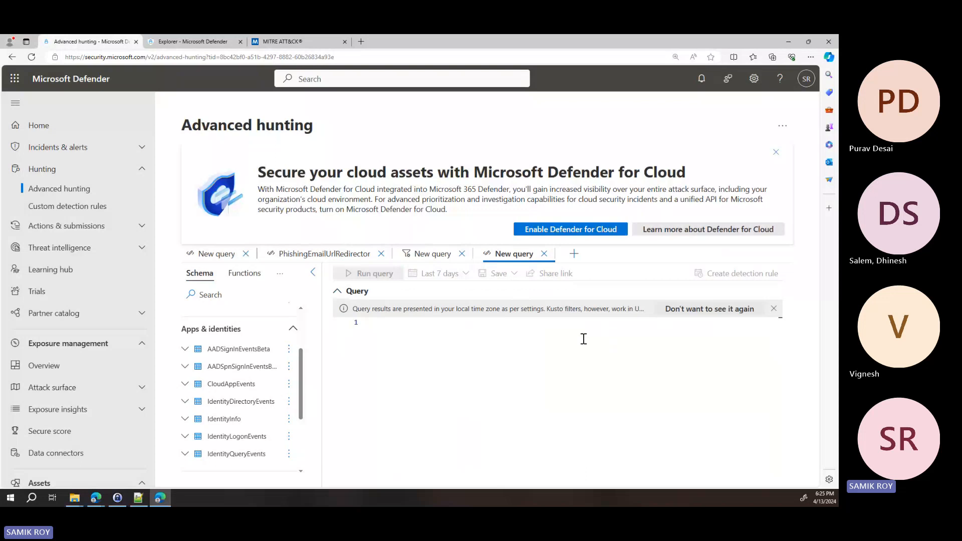
{"action": "left_click", "coordinate": [329, 258]}
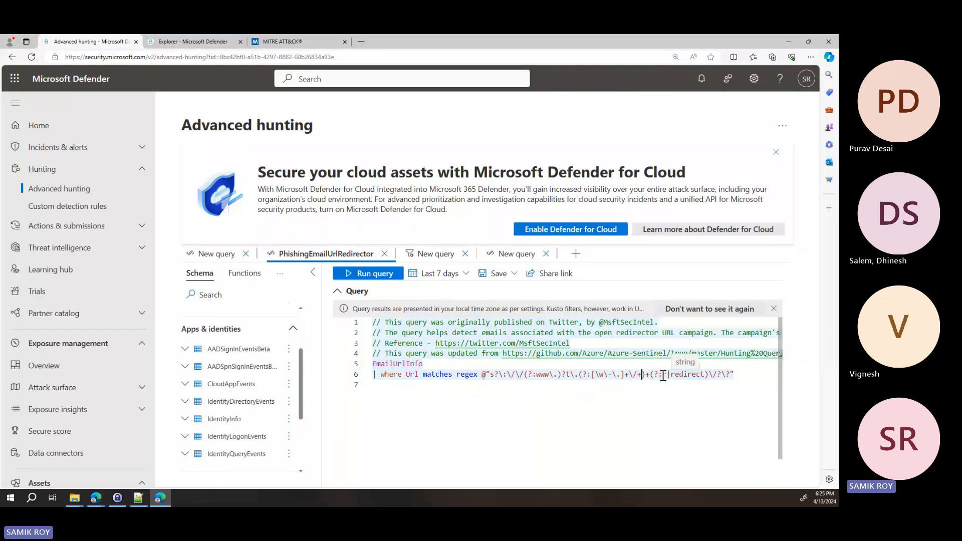
Examine the r|redirect and www parts of the query's URL regex and the available time ranges
{"action": "left_click_drag", "start_coordinate": [662, 375], "coordinate": [704, 373]}
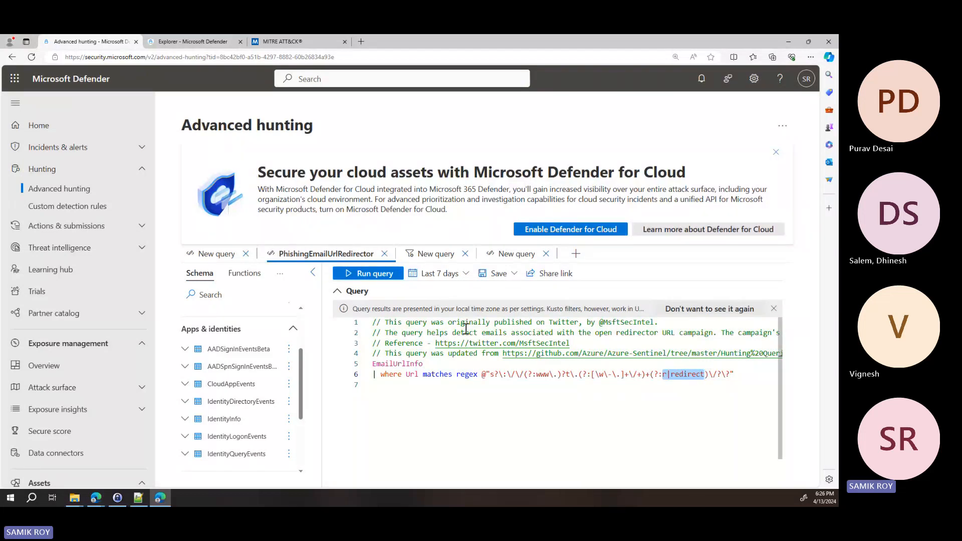
{"action": "left_click", "coordinate": [457, 275]}
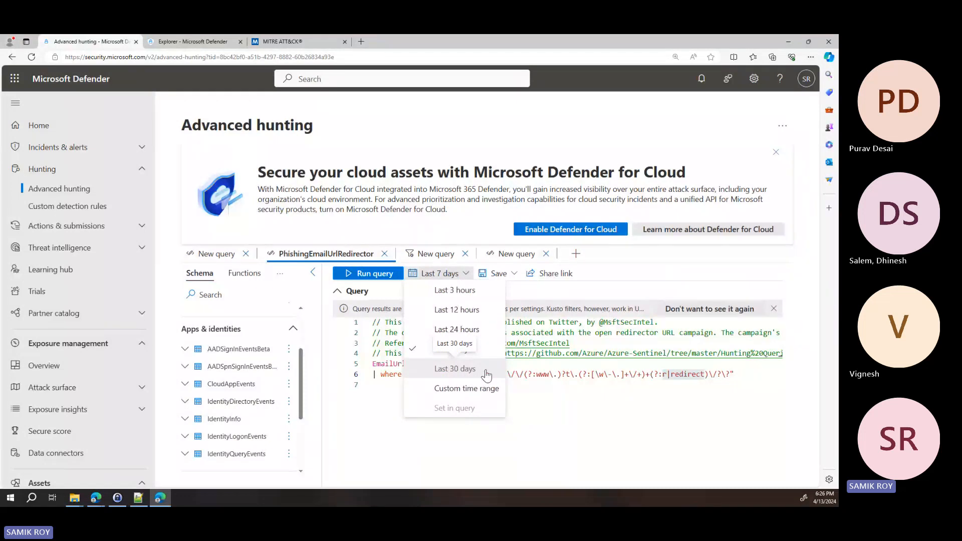
{"action": "left_click", "coordinate": [583, 355]}
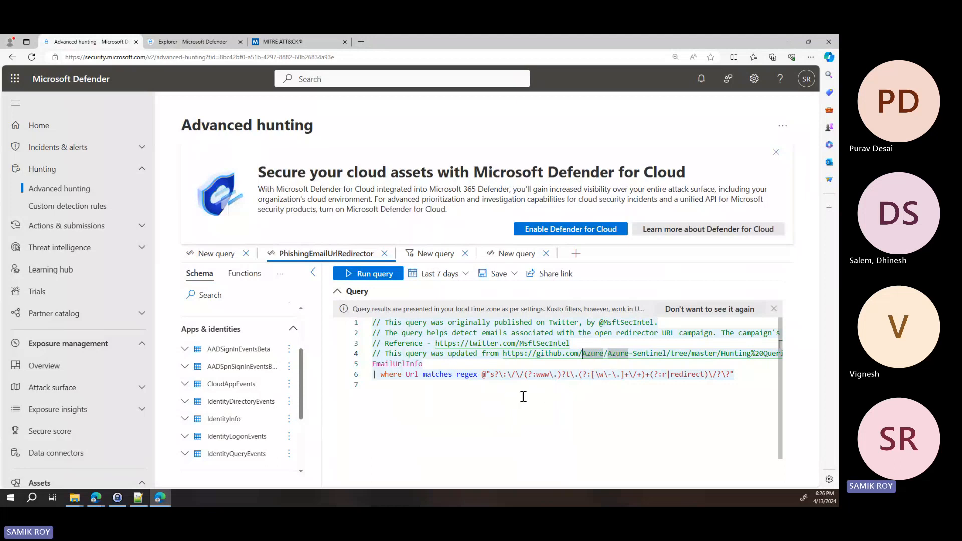
{"action": "left_click", "coordinate": [543, 376]}
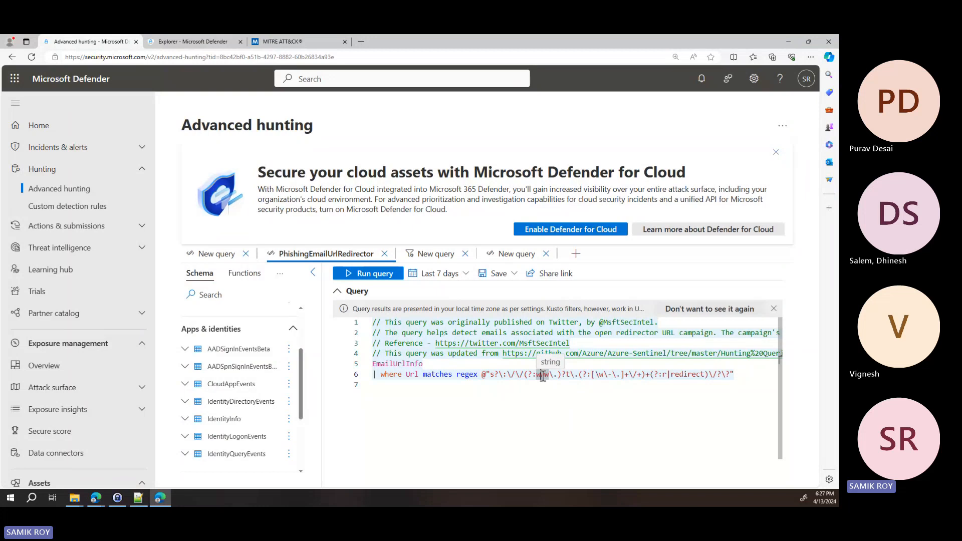
{"action": "double_click", "coordinate": [542, 375]}
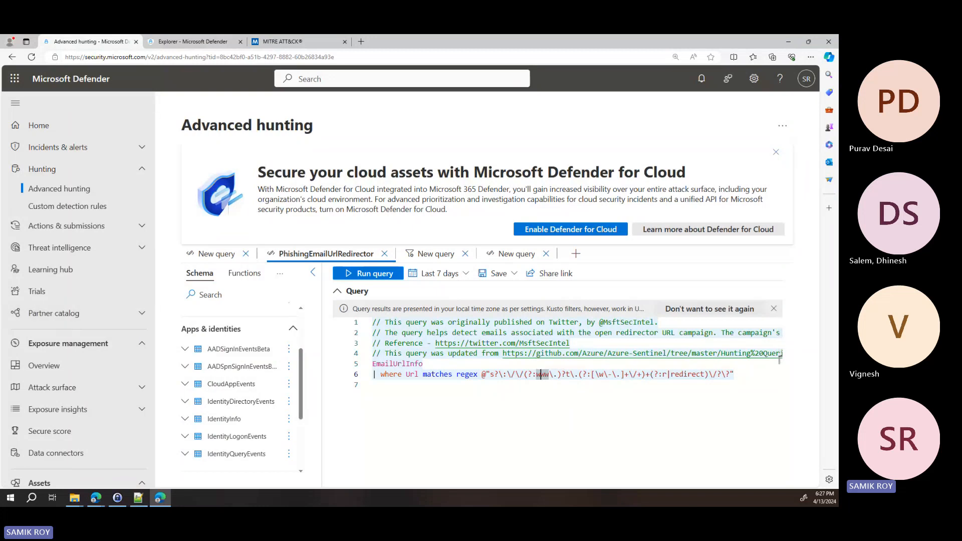
Open the Explorer page of the Email & collaboration section
{"action": "key", "text": "alt+Tab"}
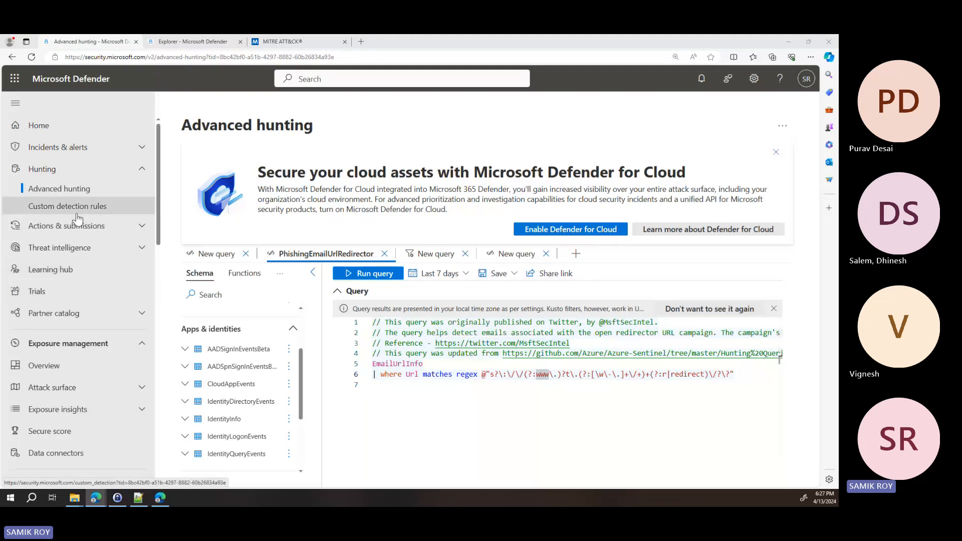
{"action": "scroll", "coordinate": [98, 283], "scroll_direction": "down", "scroll_amount": 2}
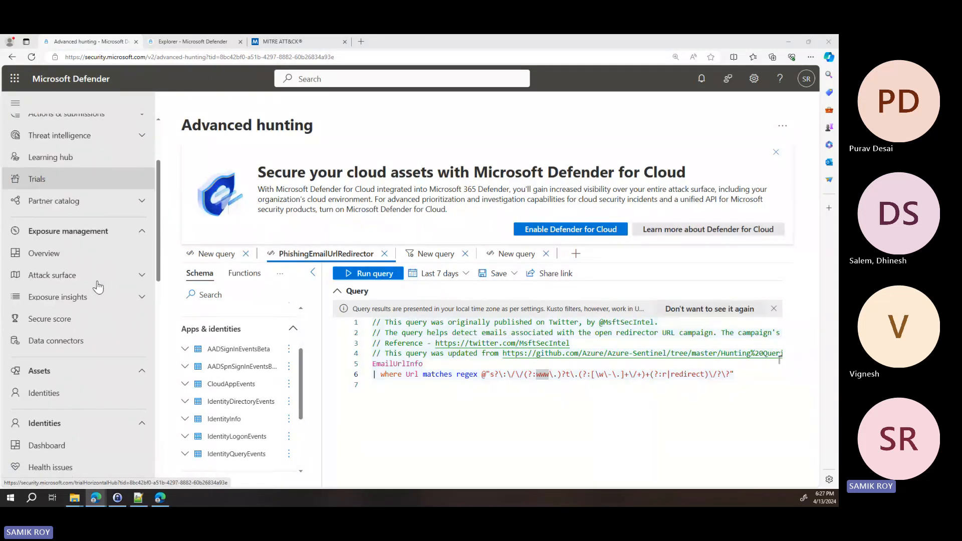
{"action": "scroll", "coordinate": [97, 286], "scroll_direction": "down", "scroll_amount": 3}
{"action": "scroll", "coordinate": [98, 287], "scroll_direction": "down", "scroll_amount": 1}
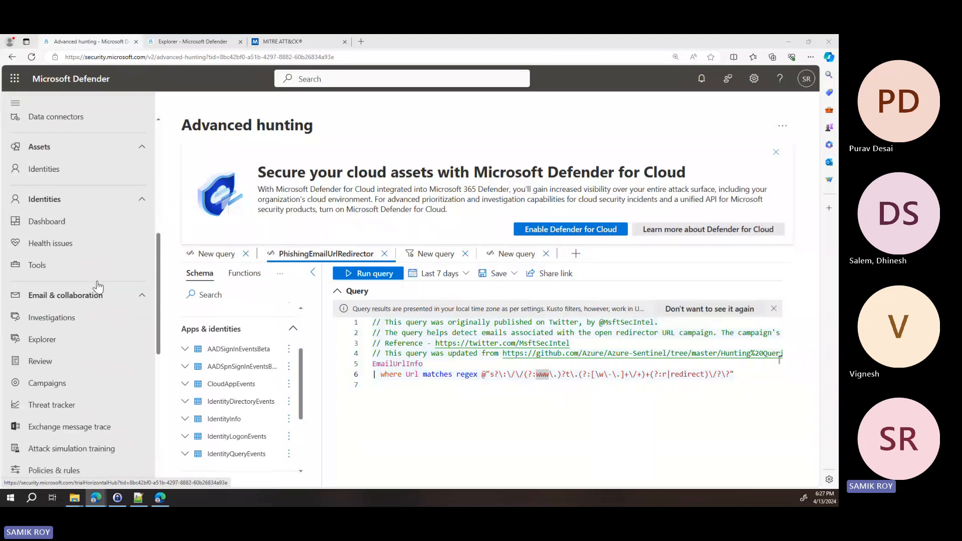
{"action": "scroll", "coordinate": [98, 287], "scroll_direction": "down", "scroll_amount": 1}
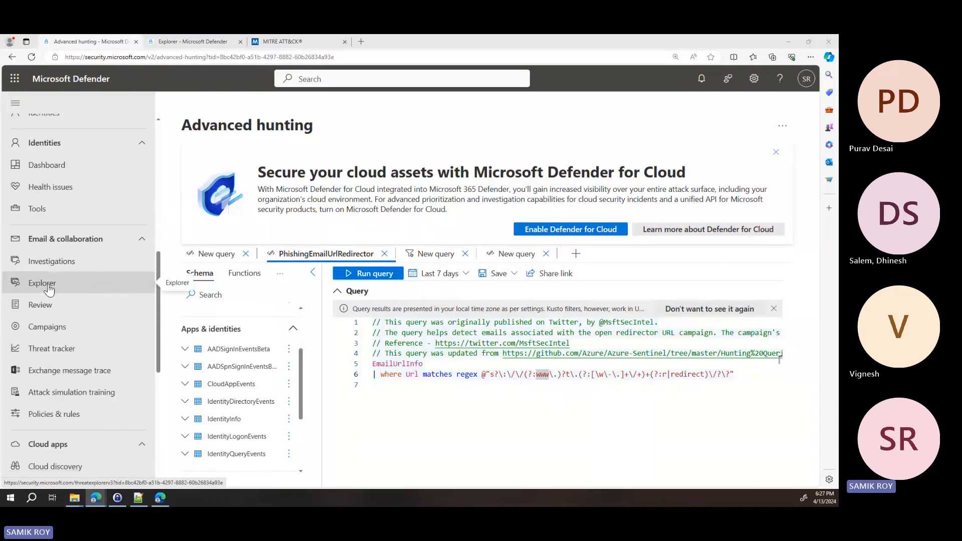
{"action": "left_click", "coordinate": [48, 288]}
{"action": "left_click", "coordinate": [49, 288]}
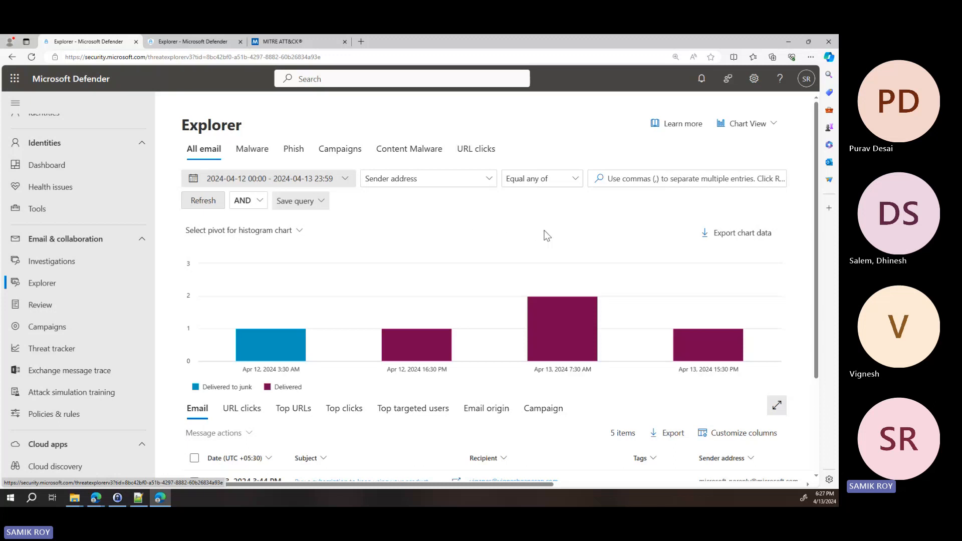
Select the "Email lists 100% VALID - Any country in the world" message and open its details
{"action": "scroll", "coordinate": [581, 233], "scroll_direction": "down", "scroll_amount": 1}
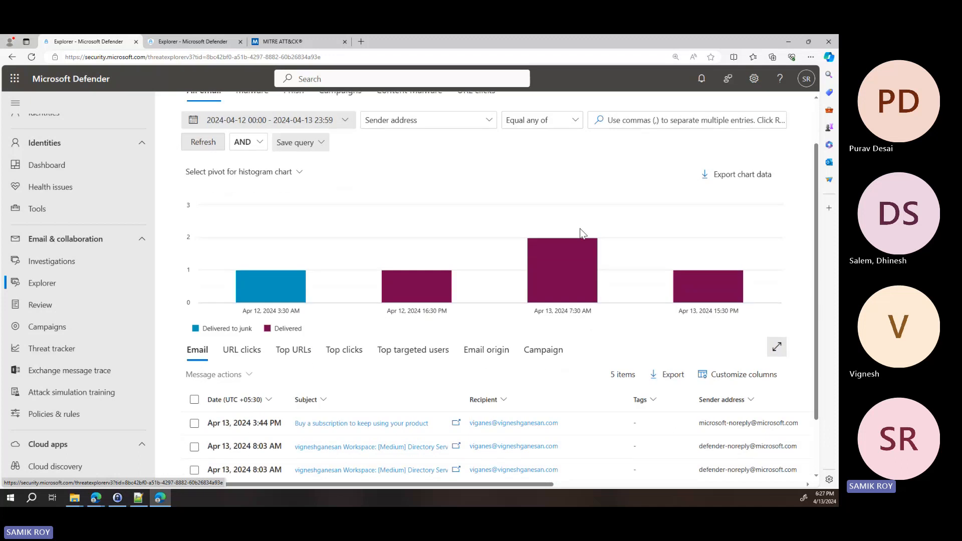
{"action": "scroll", "coordinate": [601, 231], "scroll_direction": "down", "scroll_amount": 1}
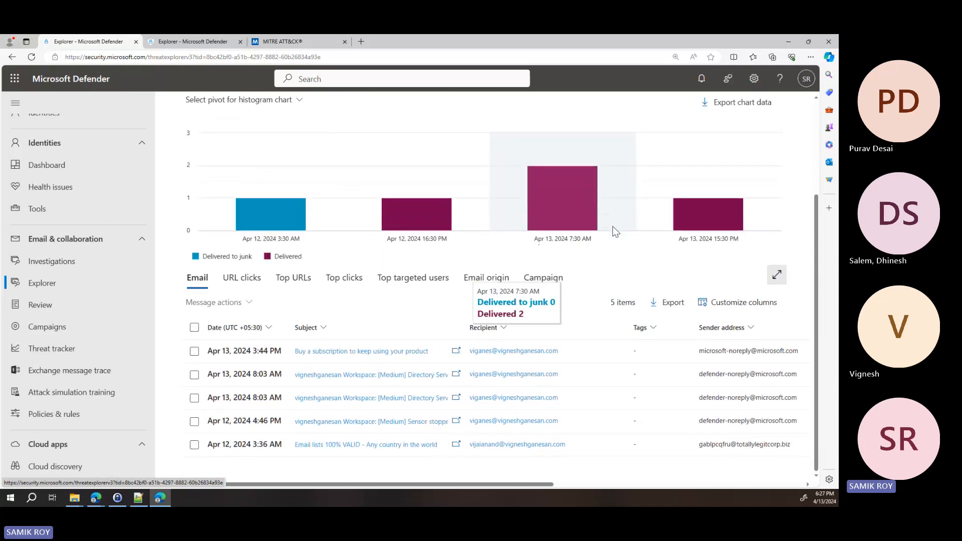
{"action": "left_click", "coordinate": [599, 446]}
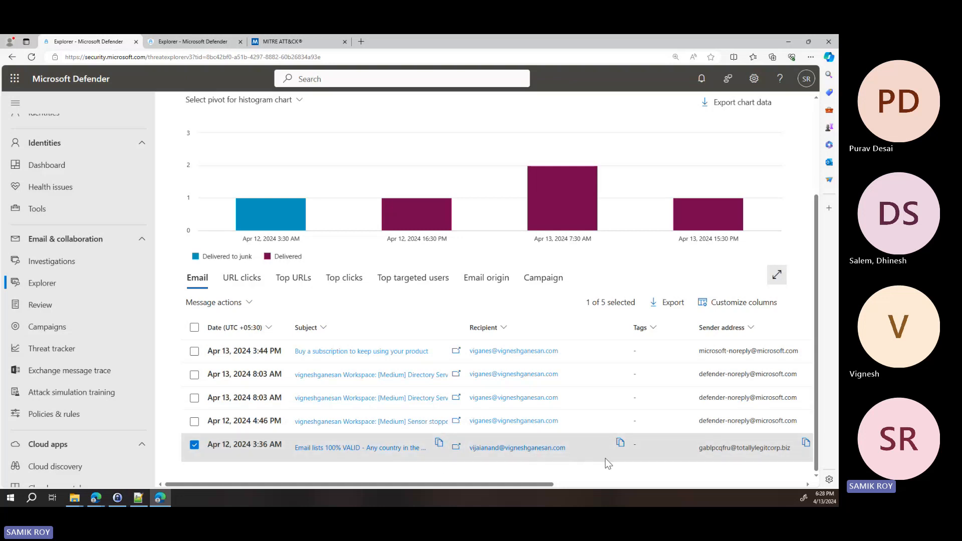
{"action": "left_click", "coordinate": [357, 448]}
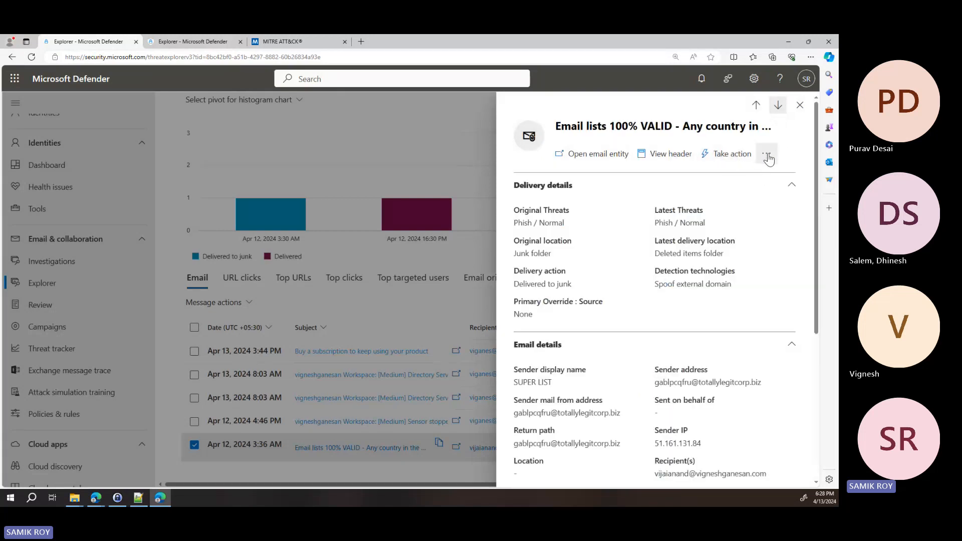
View the additional options for this email and start the Take action wizard
{"action": "left_click", "coordinate": [768, 155]}
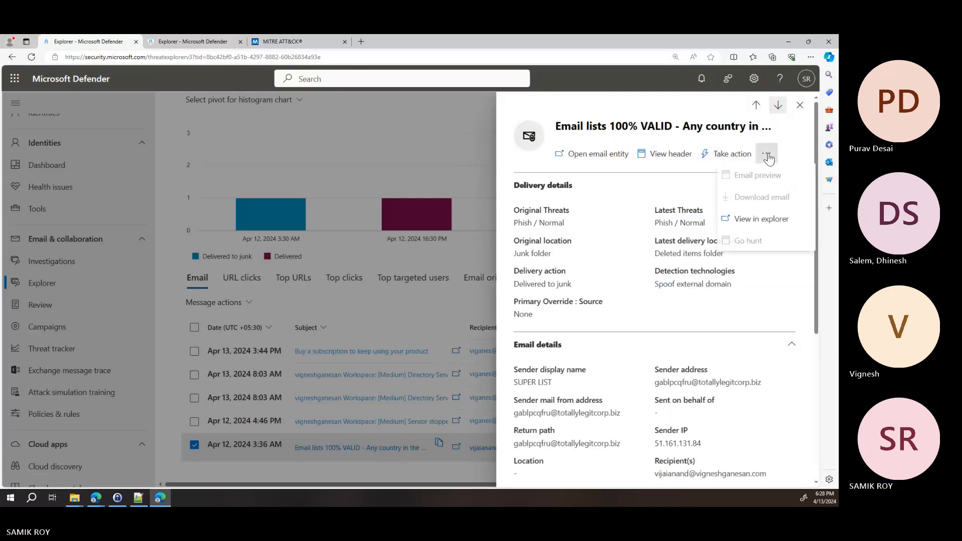
{"action": "left_click", "coordinate": [745, 158]}
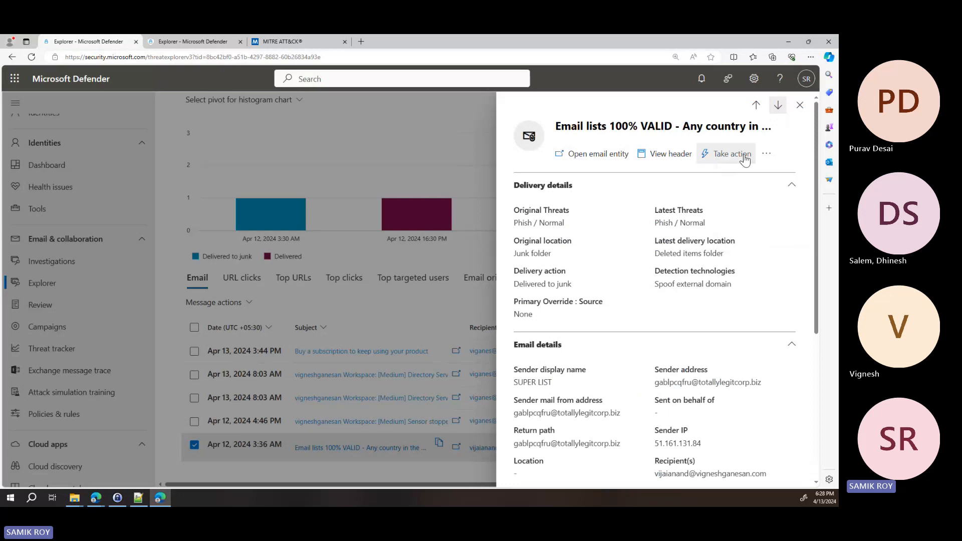
{"action": "left_click", "coordinate": [745, 159]}
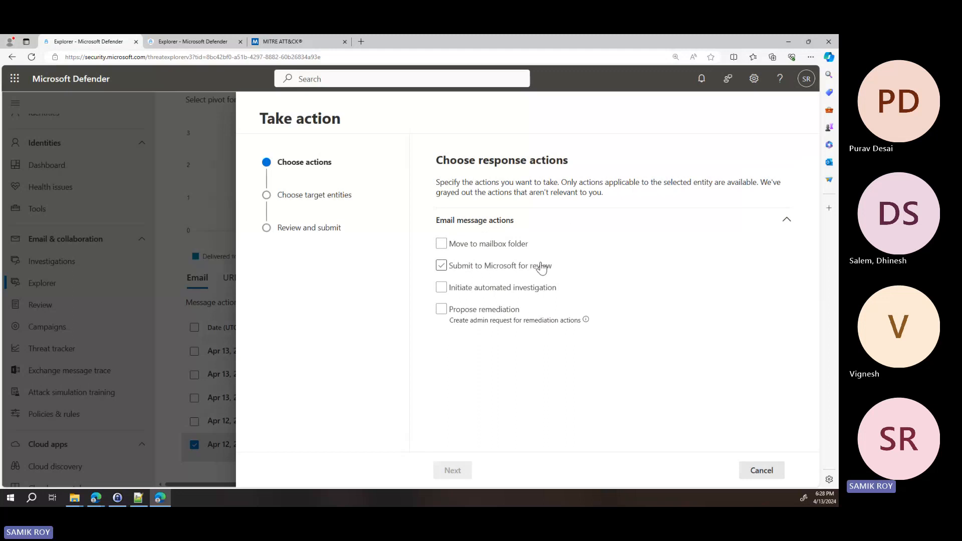
Enable the automated investigation response action for the email, leaving the move to mailbox folder action unselected
{"action": "left_click", "coordinate": [503, 247]}
{"action": "left_click", "coordinate": [507, 253]}
{"action": "left_click", "coordinate": [466, 290]}
{"action": "left_click", "coordinate": [535, 292]}
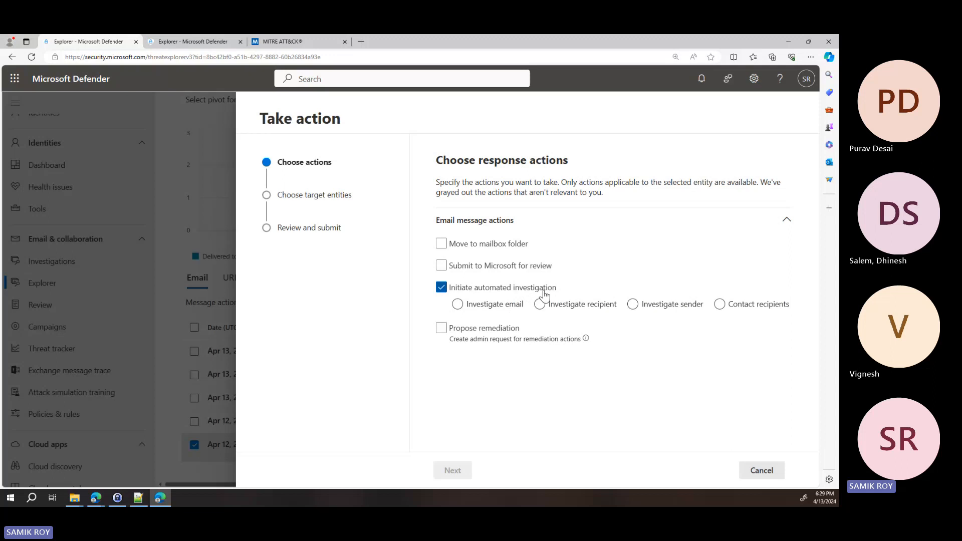
{"action": "left_click", "coordinate": [508, 333]}
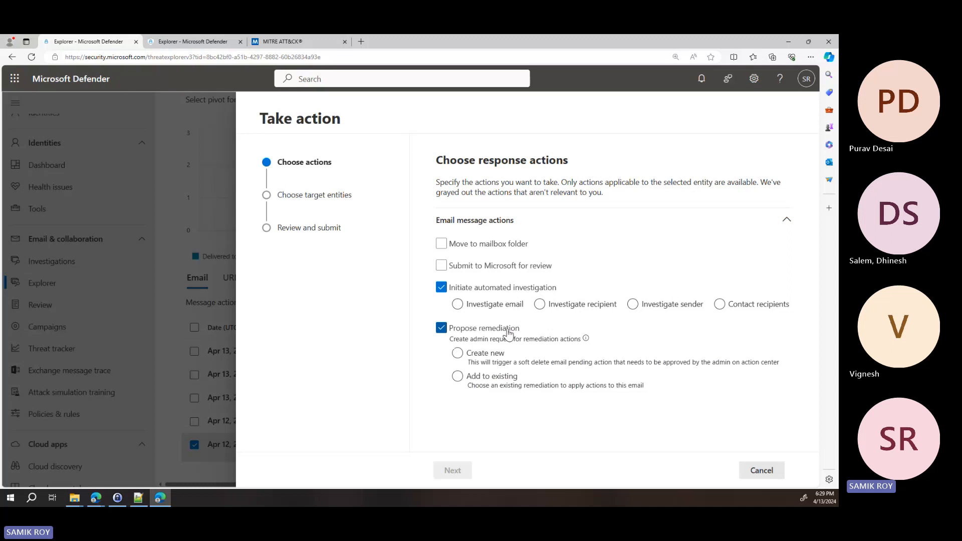
{"action": "left_click", "coordinate": [490, 355]}
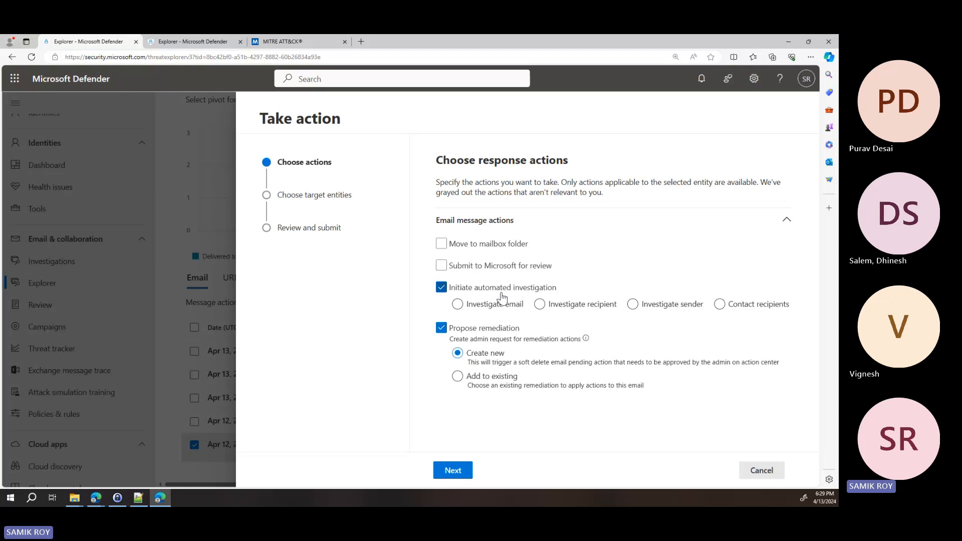
{"action": "left_click", "coordinate": [441, 328]}
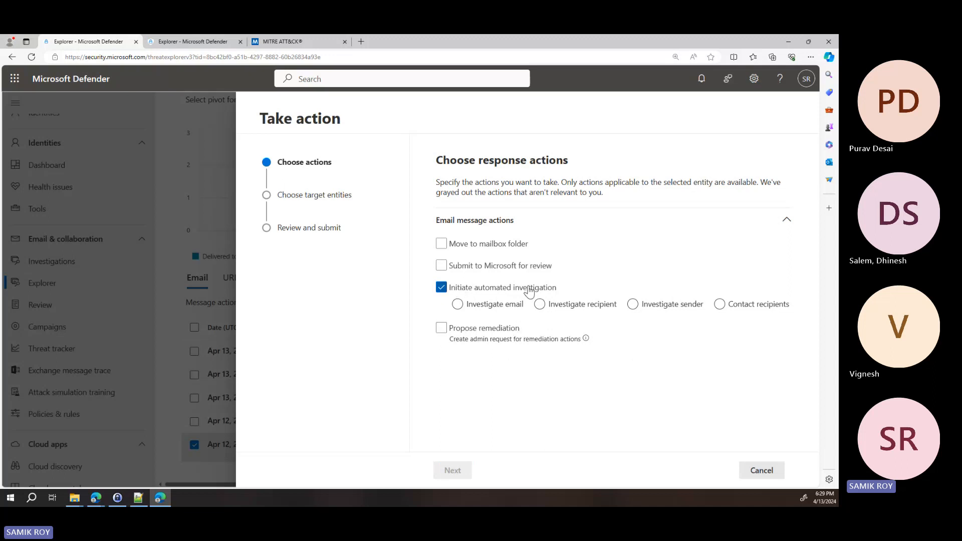
Set the automated investigation to Investigate recipient and continue to choosing the target entities
{"action": "left_click", "coordinate": [539, 306]}
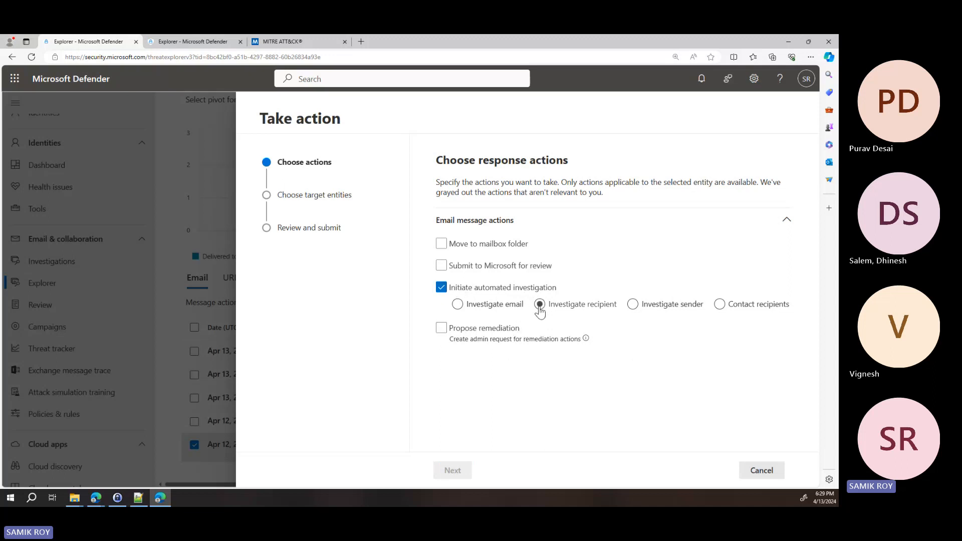
{"action": "left_click", "coordinate": [539, 306]}
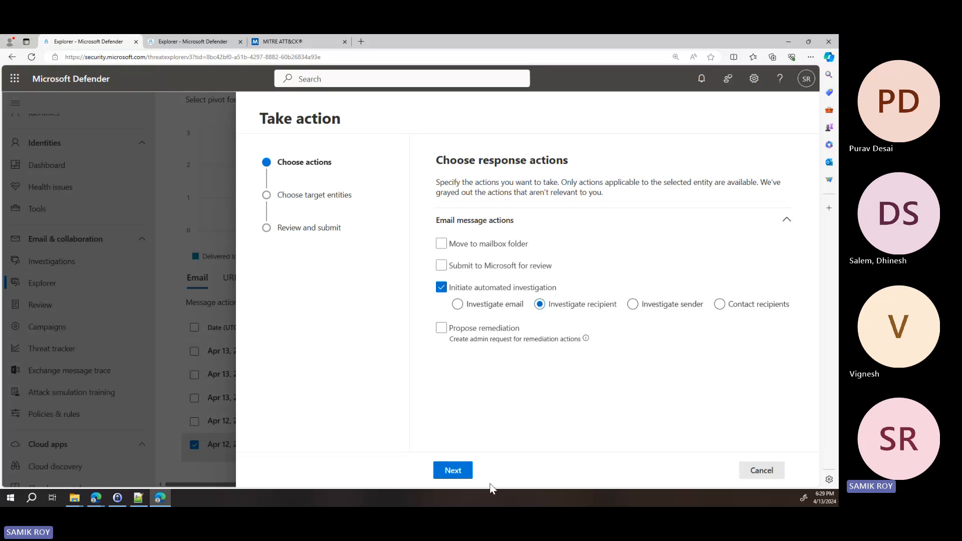
{"action": "left_click", "coordinate": [465, 472]}
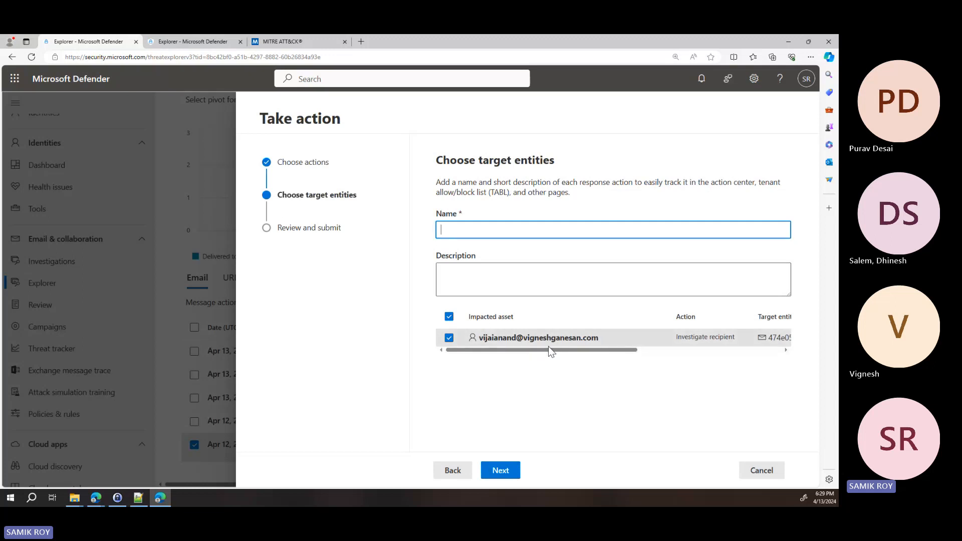
Name the response action "webinar demo recipient email AIR", correcting the spelling of "recipient"
{"action": "type", "text": "webina"}
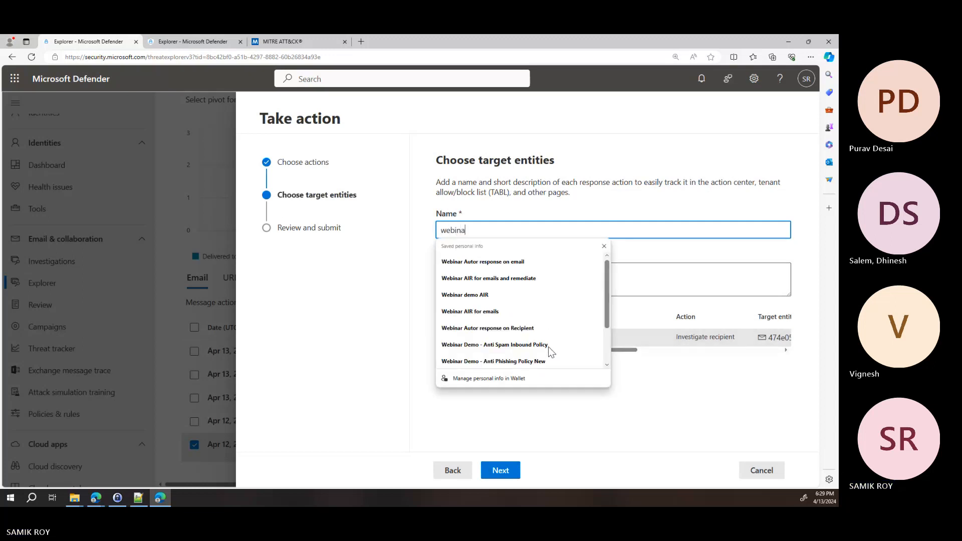
{"action": "type", "text": "r demo  "}
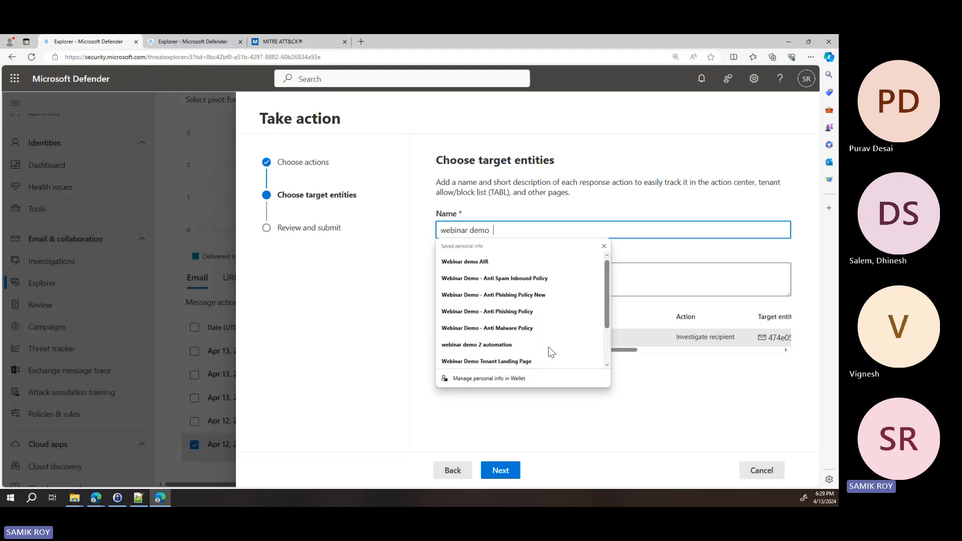
{"action": "type", "text": "receipient"}
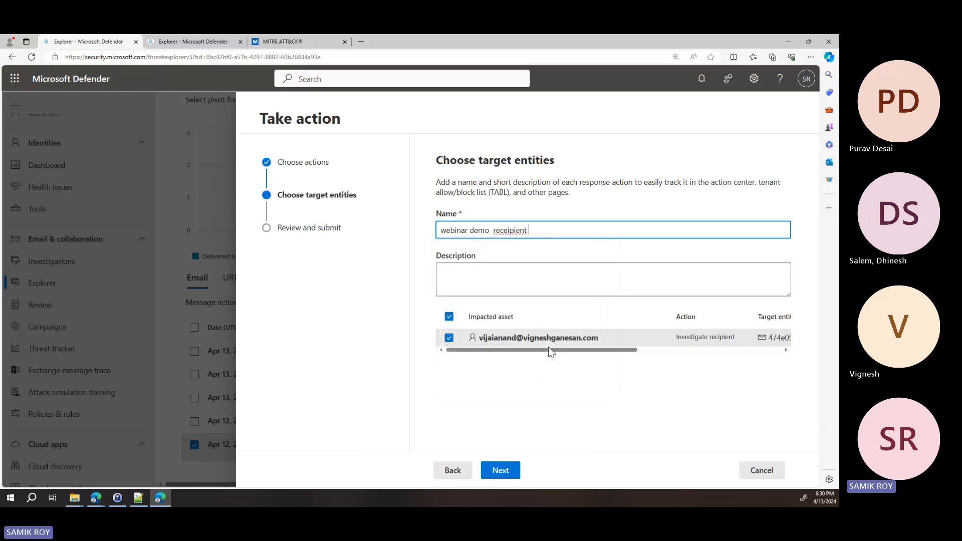
{"action": "right_click", "coordinate": [509, 233]}
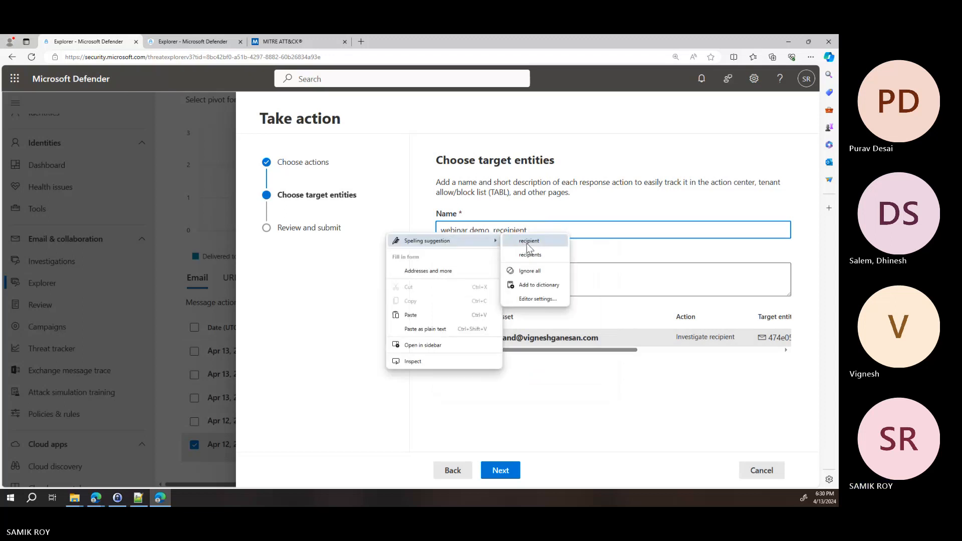
{"action": "left_click", "coordinate": [528, 241]}
{"action": "type", "text": "email "}
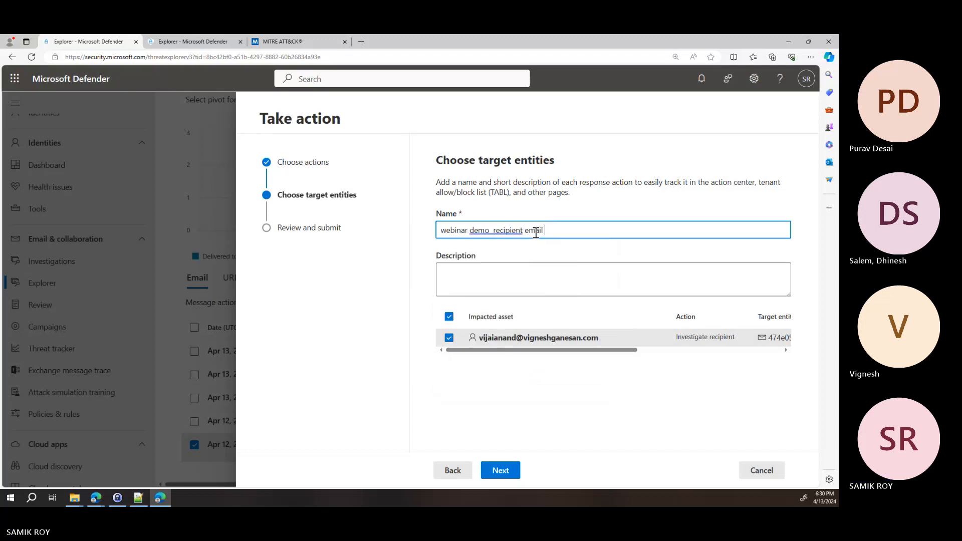
{"action": "type", "text": "AlR"}
Copy the response action's name into its description
{"action": "key", "text": "ctrl+a"}
{"action": "key", "text": "ctrl+c"}
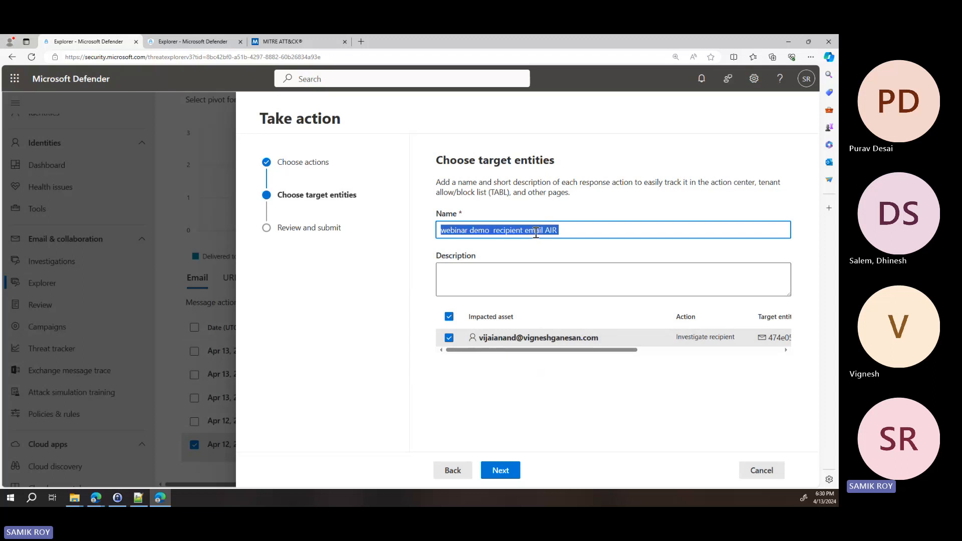
{"action": "left_click", "coordinate": [546, 271]}
{"action": "key", "text": "ctrl+v"}
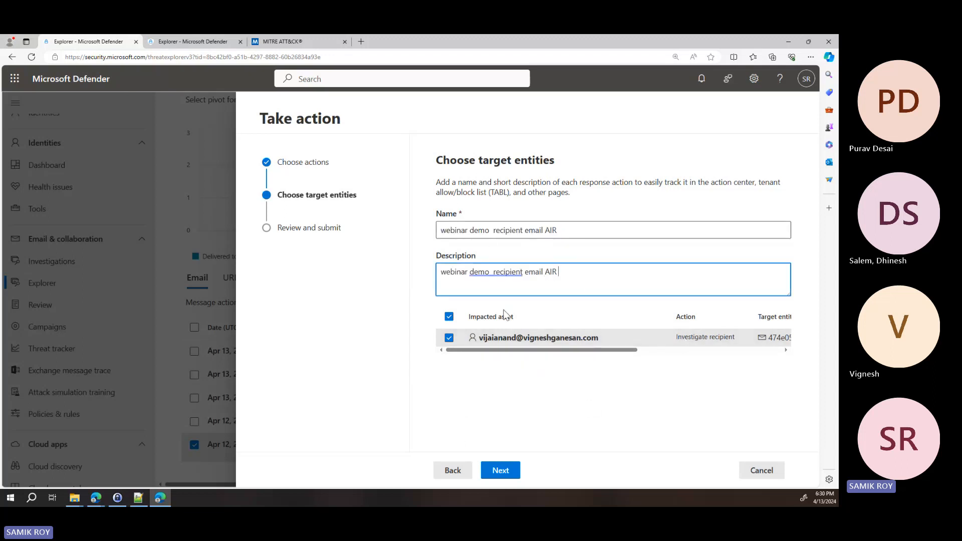
Review the impacted asset's action, target entity and scope, and submit the recipient investigation
{"action": "left_click", "coordinate": [620, 350]}
{"action": "left_click_drag", "start_coordinate": [620, 350], "coordinate": [668, 349]}
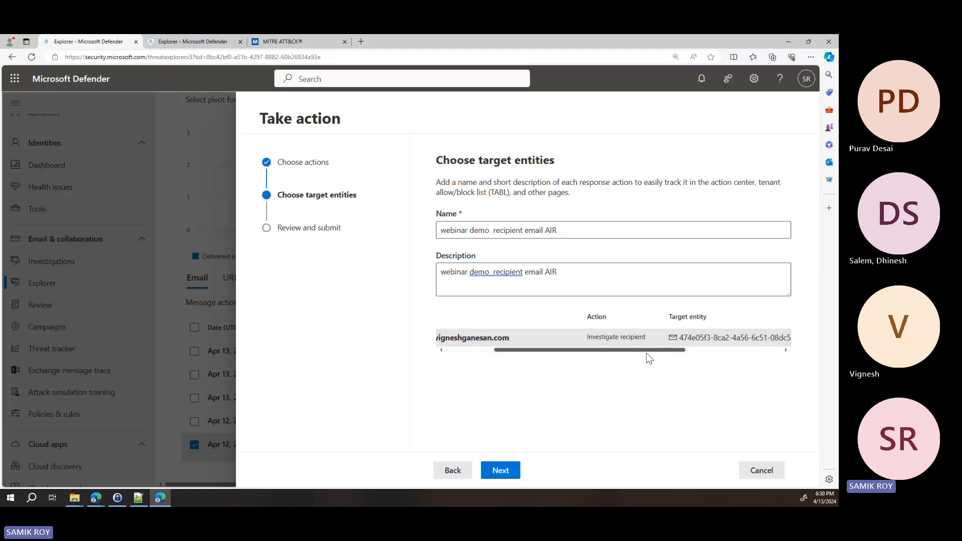
{"action": "left_click_drag", "start_coordinate": [589, 346], "coordinate": [734, 353]}
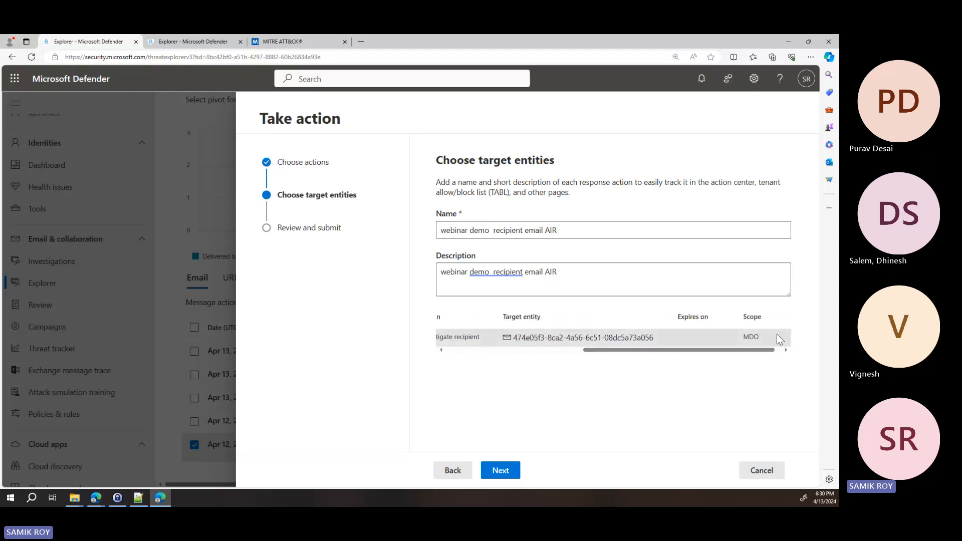
{"action": "left_click", "coordinate": [500, 476]}
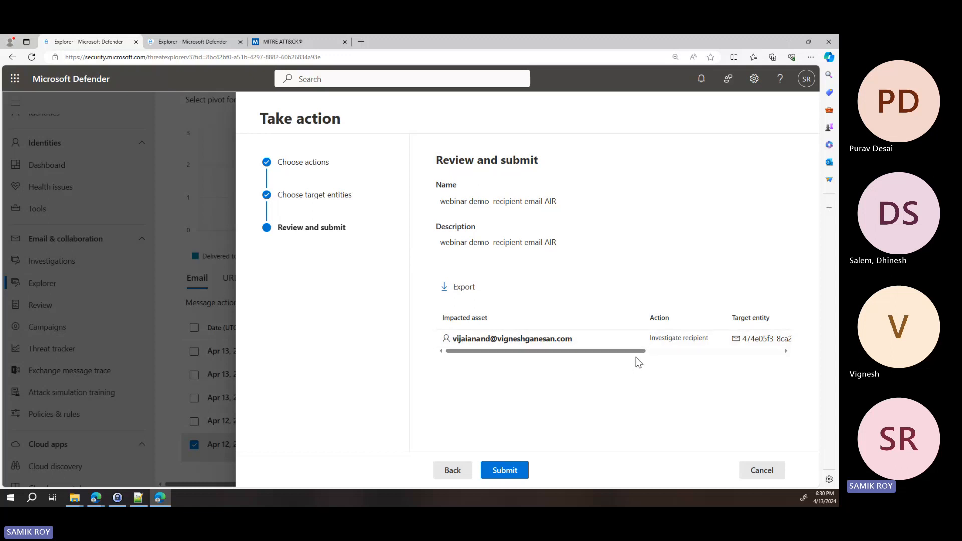
{"action": "left_click_drag", "start_coordinate": [643, 351], "coordinate": [779, 350]}
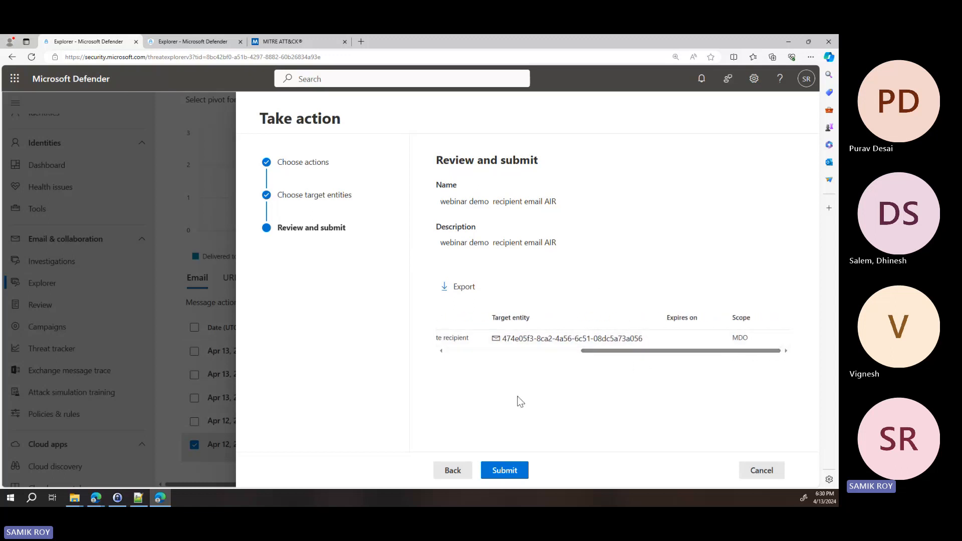
{"action": "left_click", "coordinate": [511, 474]}
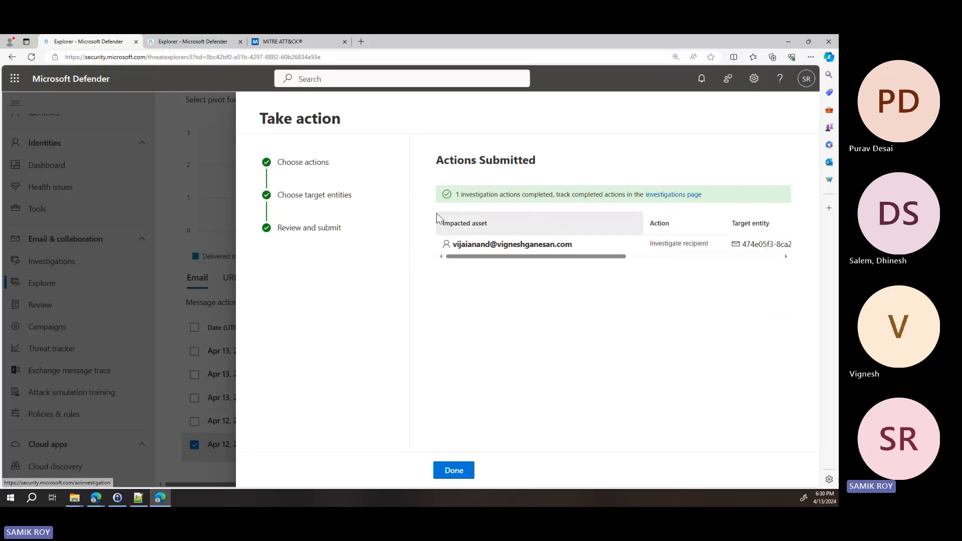
Open the investigations page from the submitted action and widen the Threat count column
{"action": "left_click", "coordinate": [673, 197]}
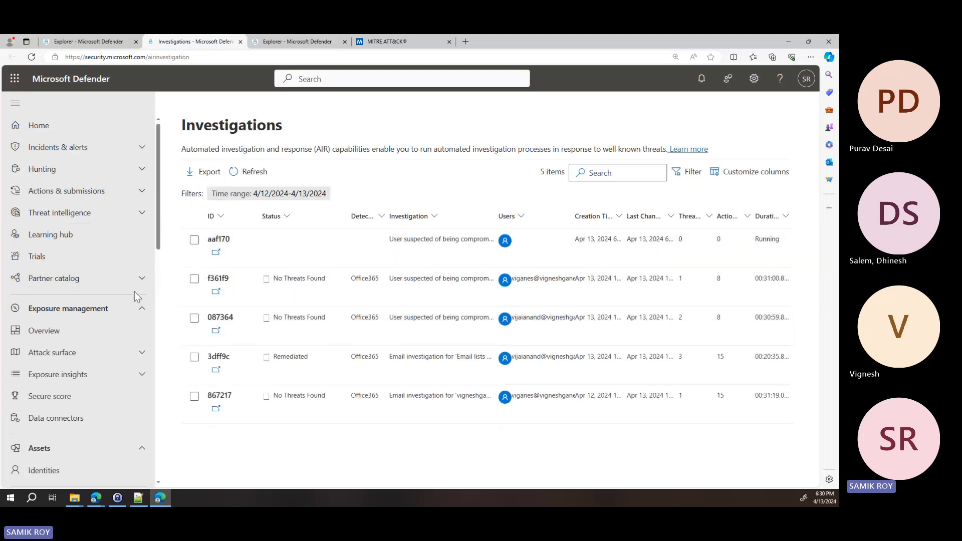
{"action": "scroll", "coordinate": [134, 292], "scroll_direction": "down", "scroll_amount": 5}
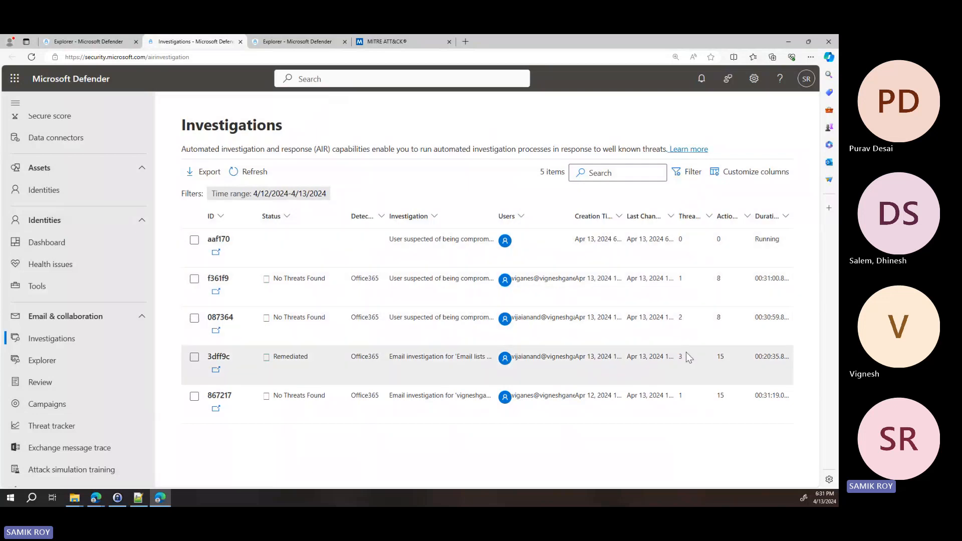
{"action": "left_click_drag", "start_coordinate": [717, 218], "coordinate": [747, 219]}
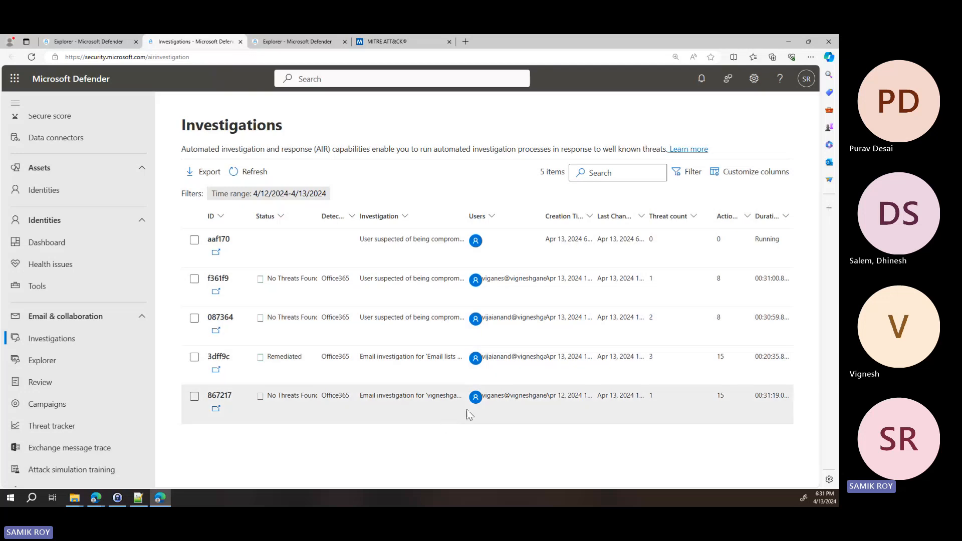
Open investigation 867217 in full and examine its status timeline, duration and investigation details
{"action": "left_click", "coordinate": [217, 408]}
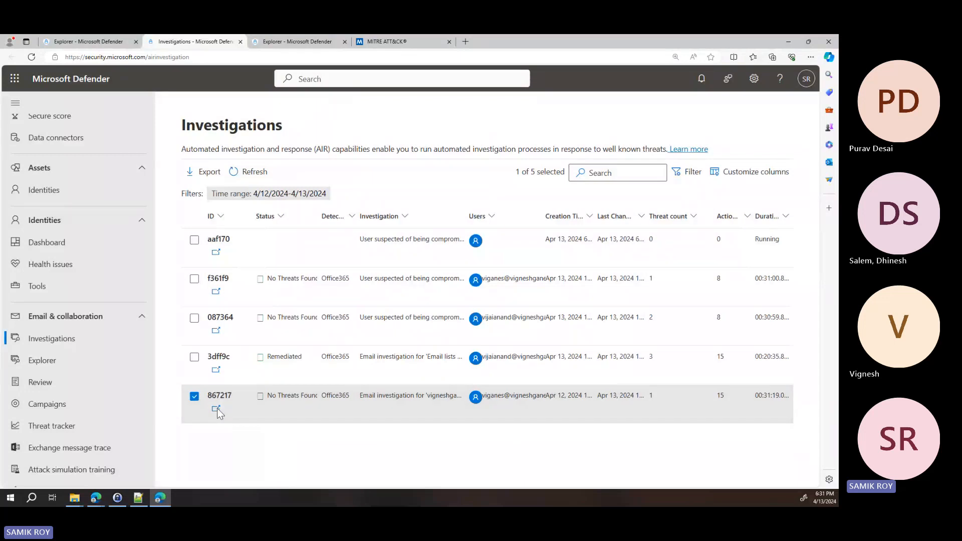
{"action": "left_click", "coordinate": [218, 409]}
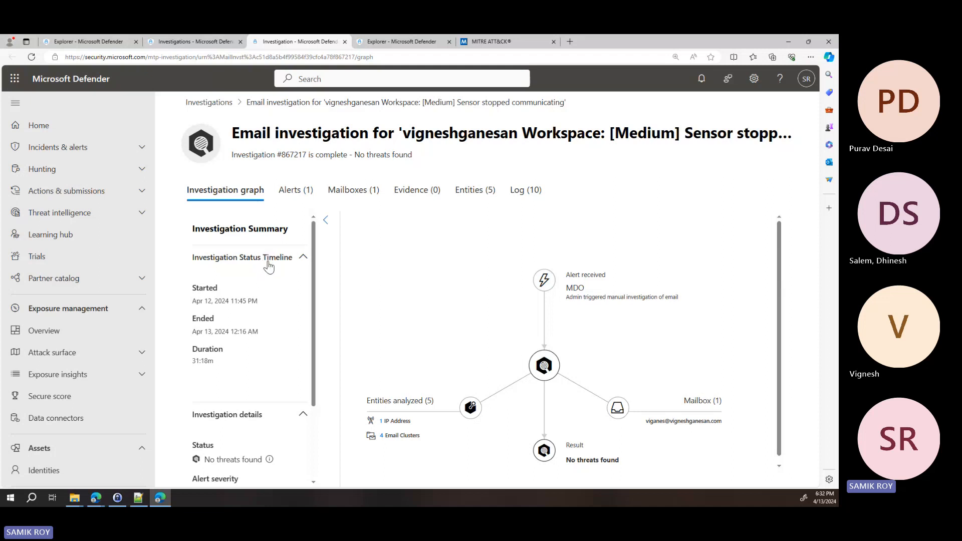
{"action": "left_click_drag", "start_coordinate": [197, 301], "coordinate": [258, 304]}
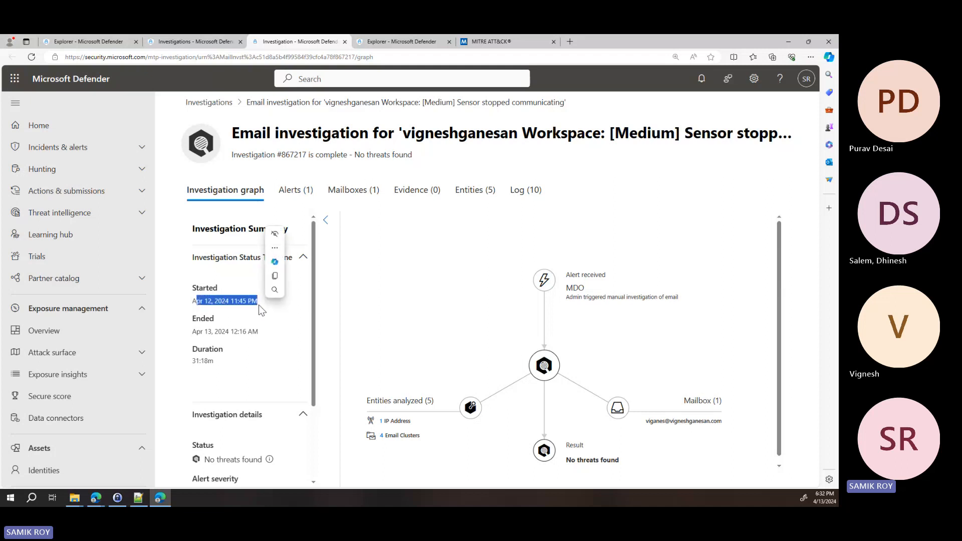
{"action": "left_click_drag", "start_coordinate": [202, 332], "coordinate": [258, 332]}
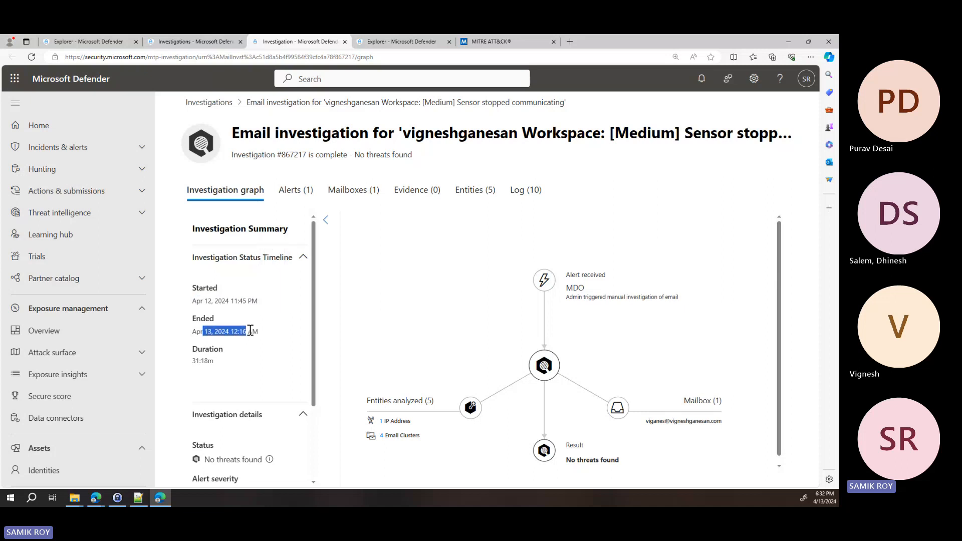
{"action": "scroll", "coordinate": [232, 361], "scroll_direction": "down", "scroll_amount": 2}
{"action": "scroll", "coordinate": [232, 356], "scroll_direction": "down", "scroll_amount": 3}
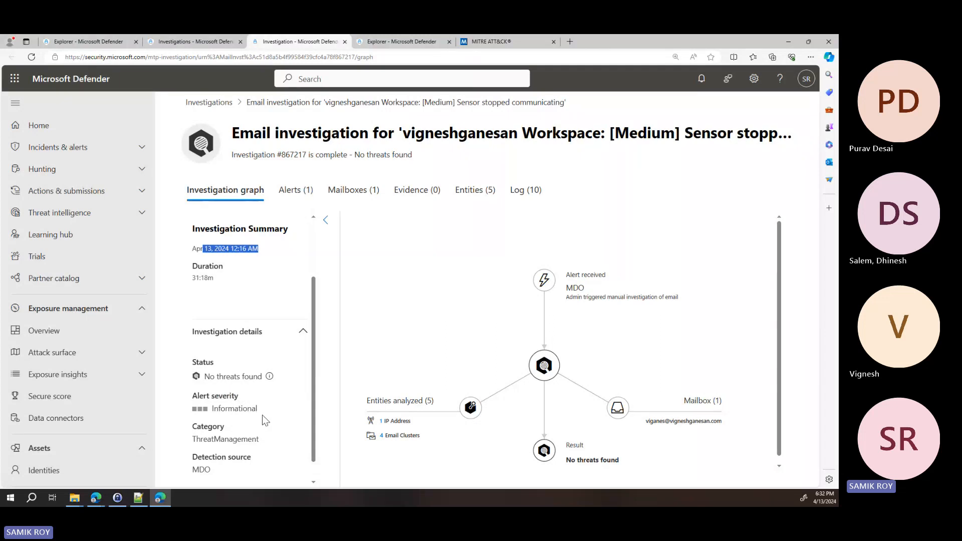
Examine the investigation's alert with its full name, the investigated mailbox and the evidence list
{"action": "left_click", "coordinate": [305, 200]}
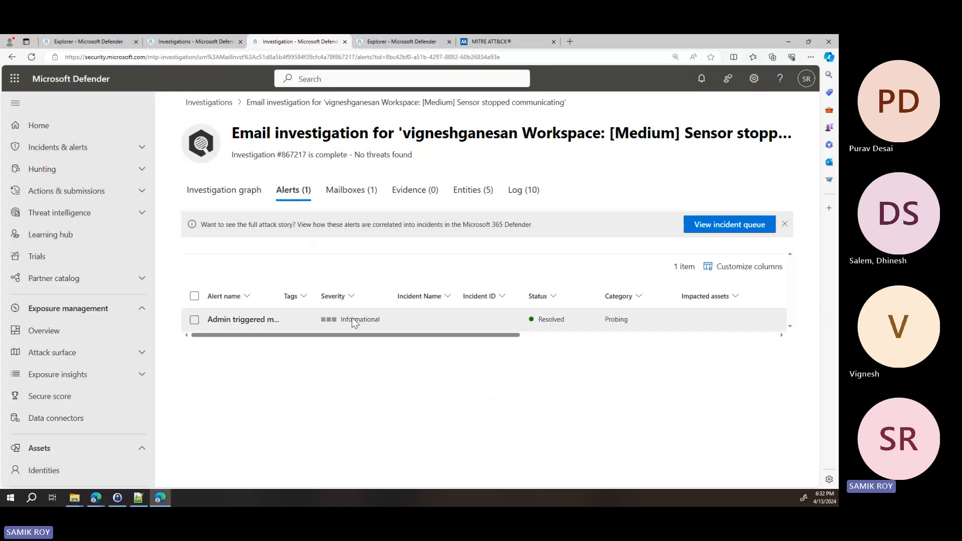
{"action": "left_click_drag", "start_coordinate": [283, 294], "coordinate": [396, 294]}
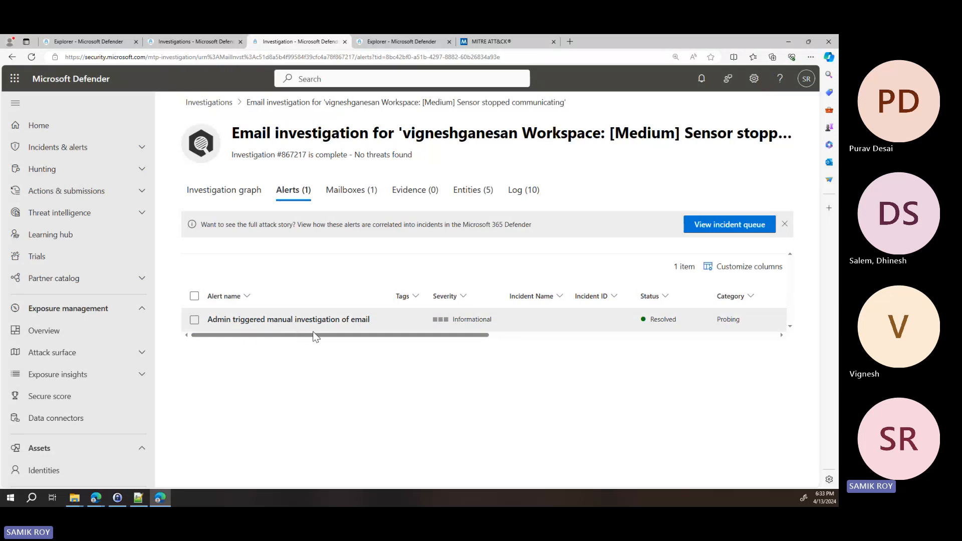
{"action": "left_click", "coordinate": [354, 195]}
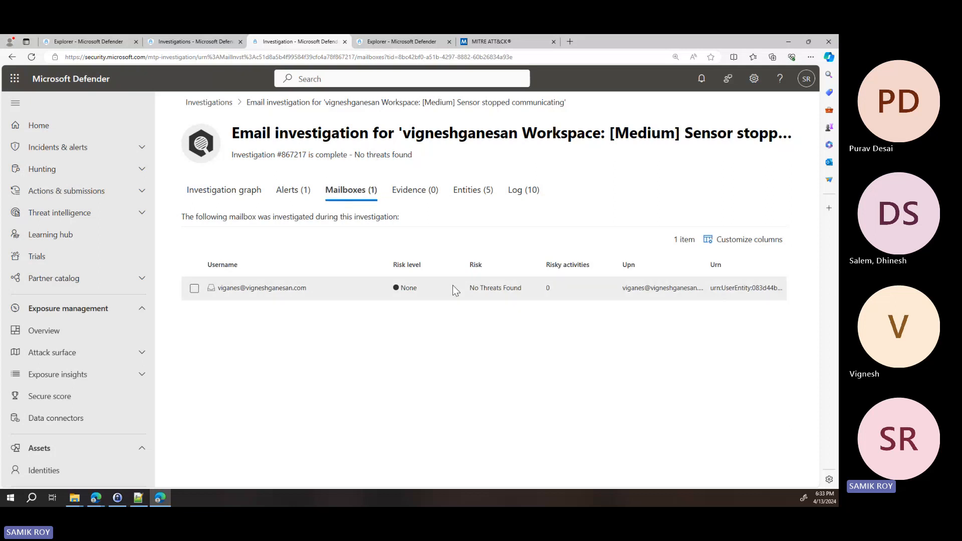
{"action": "left_click", "coordinate": [423, 197]}
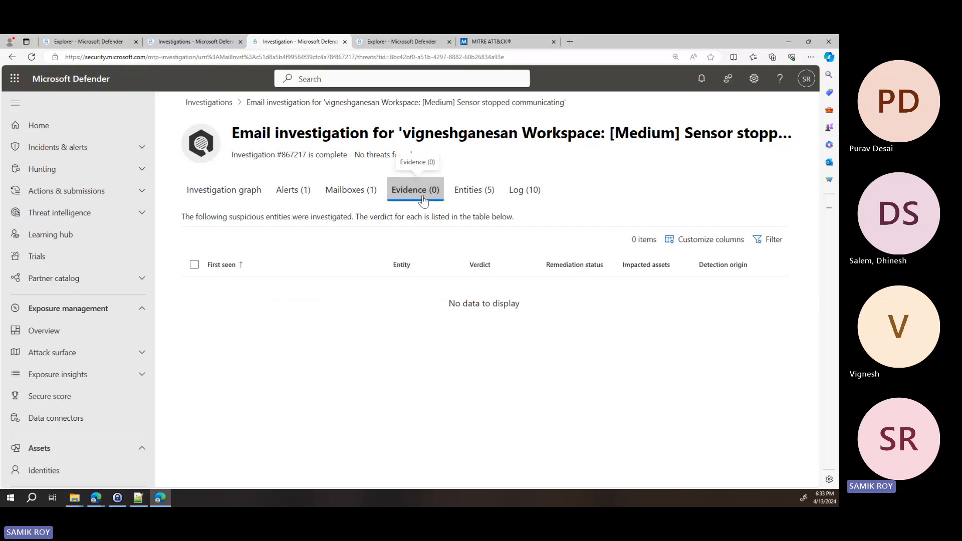
Examine the investigation's IP address and email cluster entities, and its action log
{"action": "left_click", "coordinate": [471, 195]}
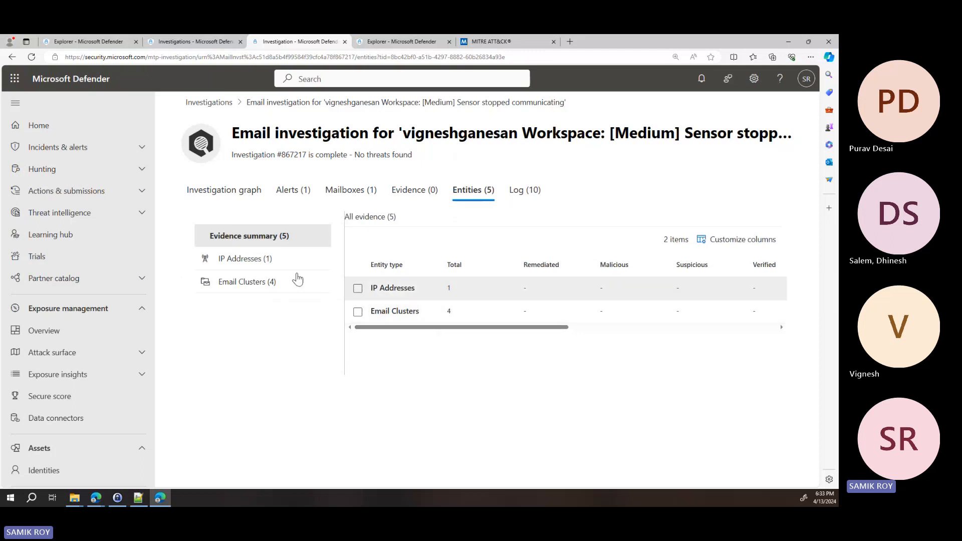
{"action": "left_click", "coordinate": [283, 267]}
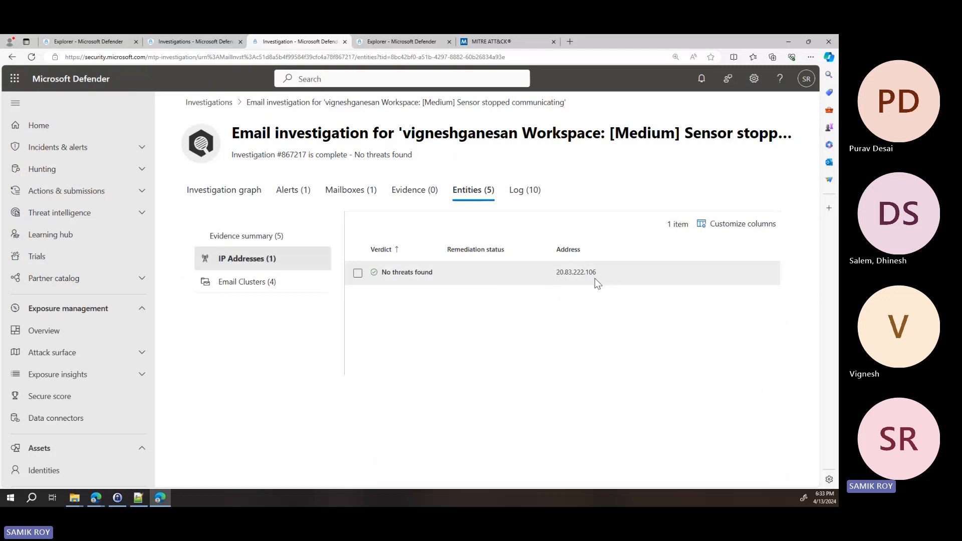
{"action": "left_click", "coordinate": [278, 287]}
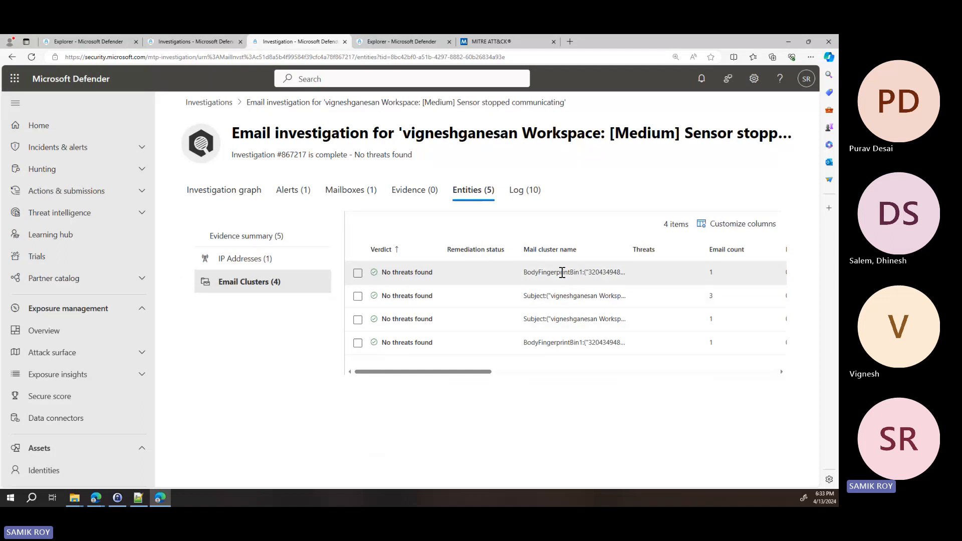
{"action": "left_click_drag", "start_coordinate": [485, 373], "coordinate": [412, 374]}
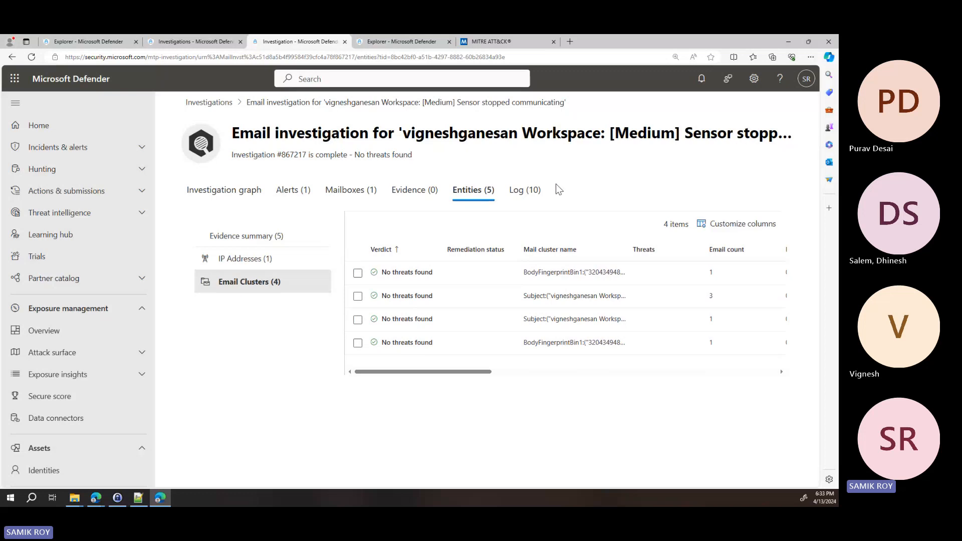
{"action": "left_click", "coordinate": [524, 196]}
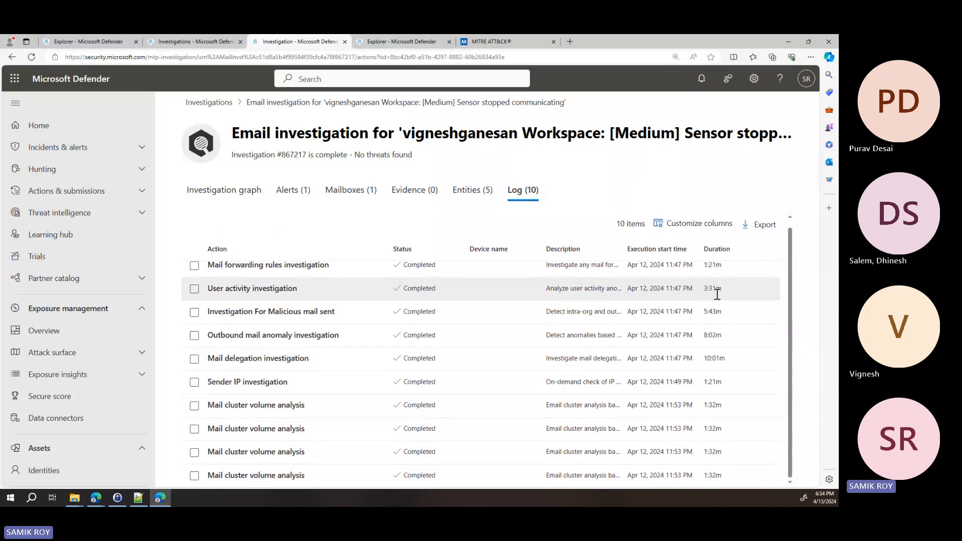
Examine the investigation log's actions with their statuses, descriptions, start times and durations
{"action": "scroll", "coordinate": [718, 299], "scroll_direction": "up", "scroll_amount": 1}
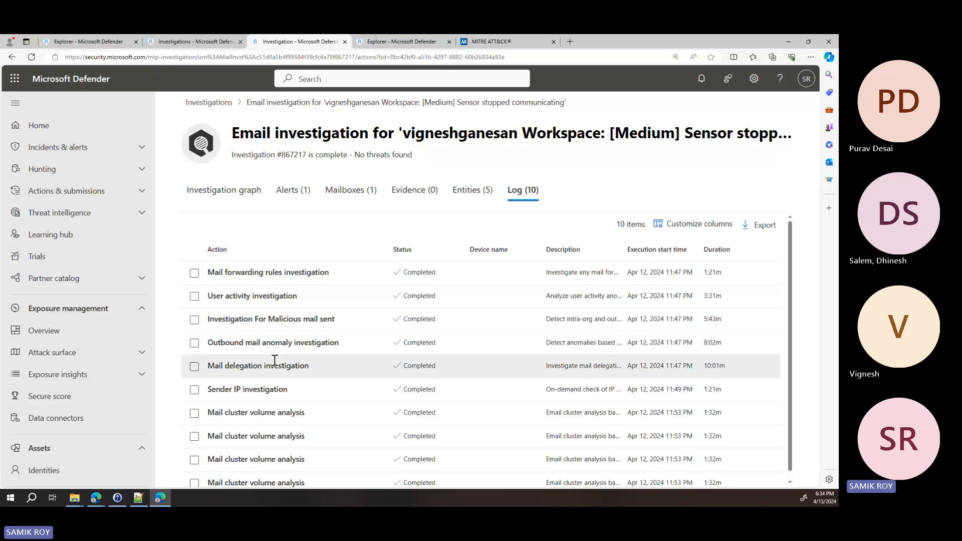
{"action": "scroll", "coordinate": [283, 386], "scroll_direction": "down", "scroll_amount": 1}
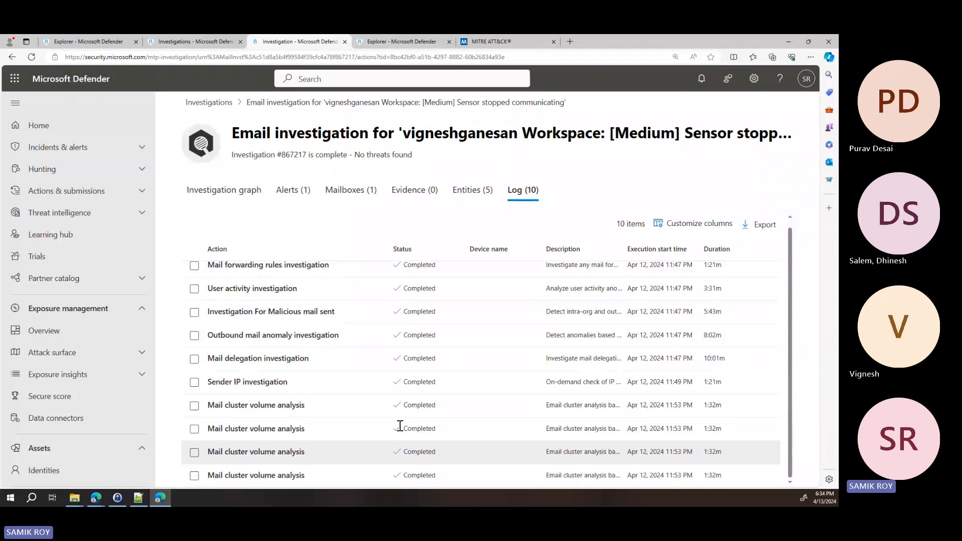
{"action": "scroll", "coordinate": [722, 284], "scroll_direction": "up", "scroll_amount": 1}
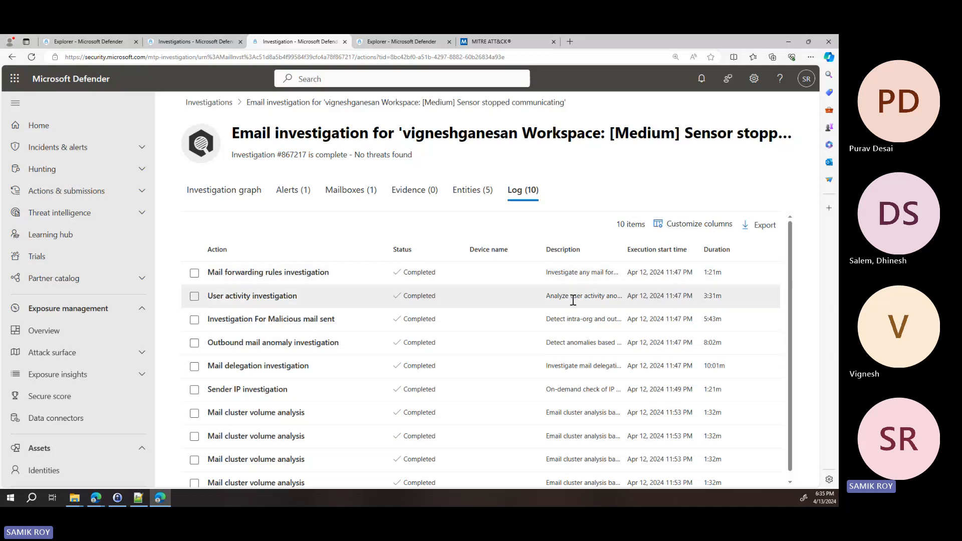
{"action": "scroll", "coordinate": [569, 317], "scroll_direction": "down", "scroll_amount": 1}
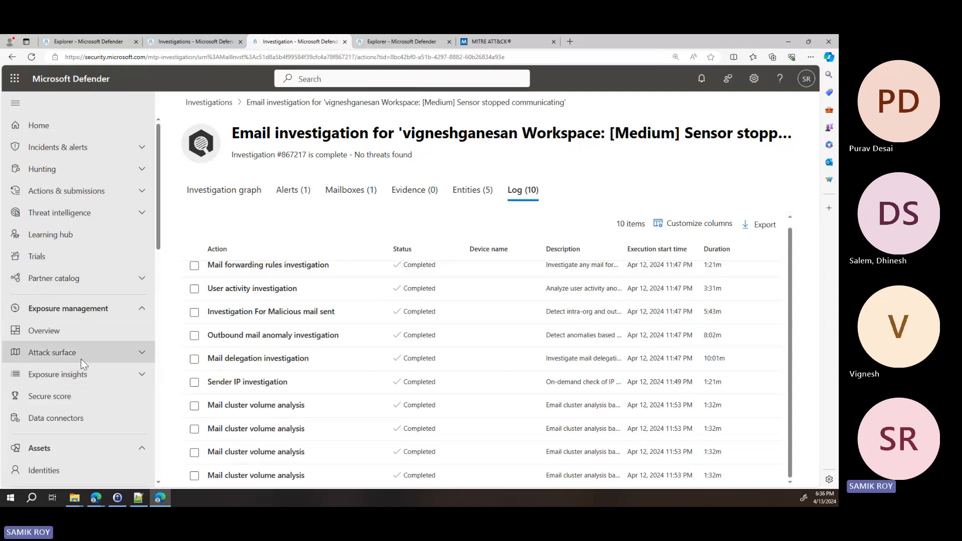
Open the Apr 12, 4:46 PM sensor alert email from the Email & collaboration Explorer and start taking action on it
{"action": "scroll", "coordinate": [80, 358], "scroll_direction": "down", "scroll_amount": 2}
{"action": "scroll", "coordinate": [81, 317], "scroll_direction": "down", "scroll_amount": 4}
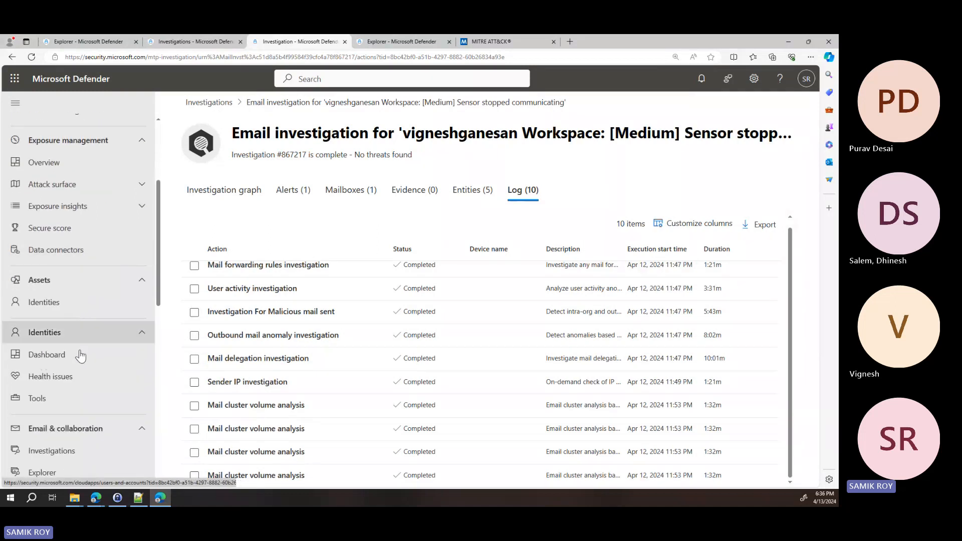
{"action": "left_click", "coordinate": [80, 360]}
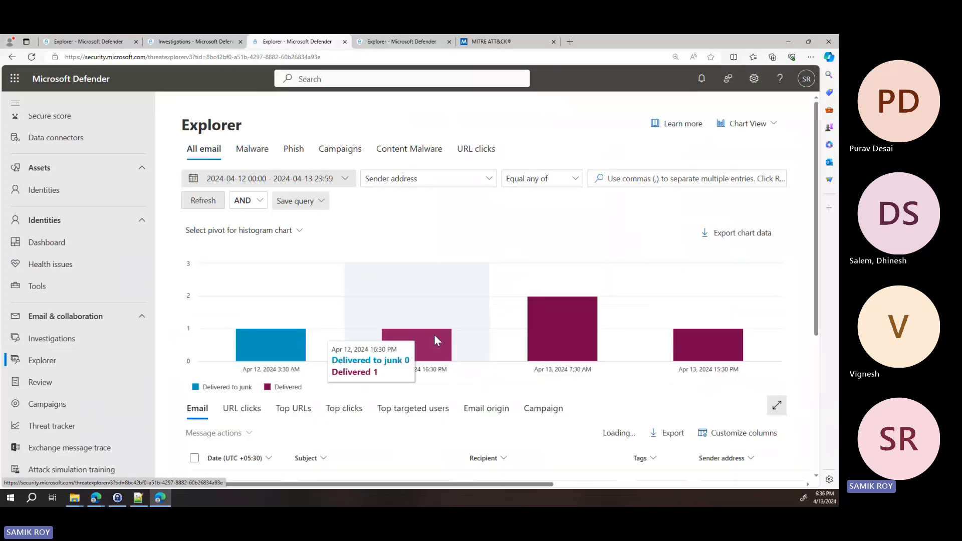
{"action": "scroll", "coordinate": [434, 335], "scroll_direction": "down", "scroll_amount": 3}
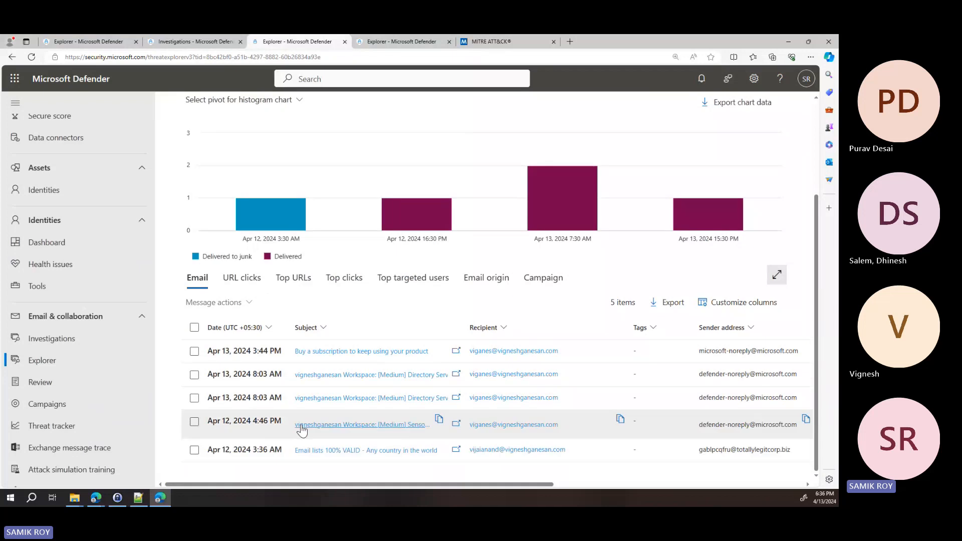
{"action": "left_click", "coordinate": [364, 430]}
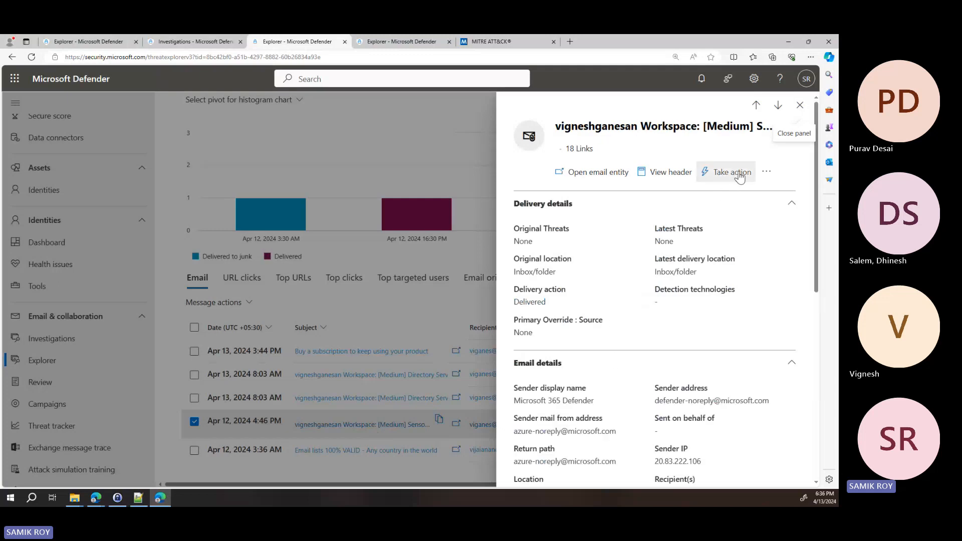
{"action": "left_click", "coordinate": [738, 173]}
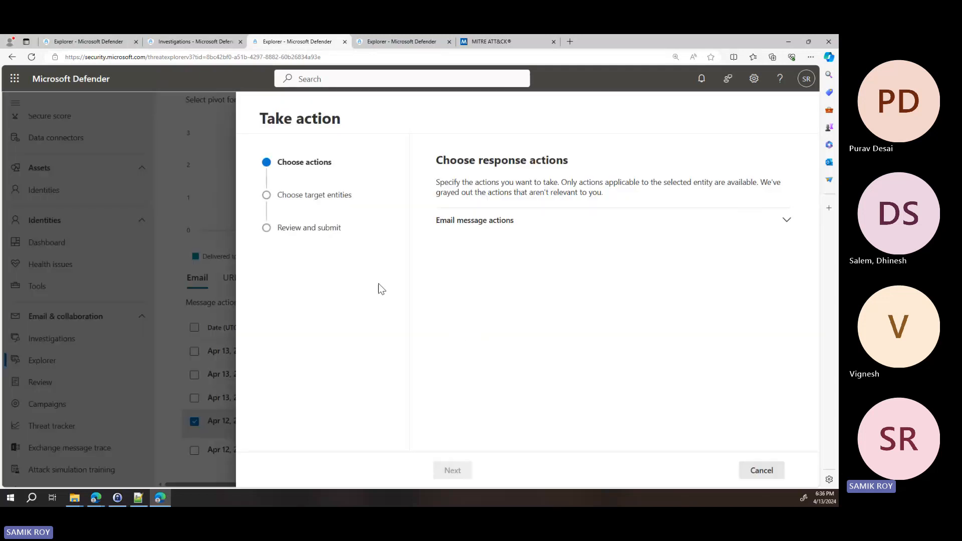
Choose to initiate an automated investigation of the sender and propose a new remediation, and continue to the target entities
{"action": "left_click", "coordinate": [507, 221]}
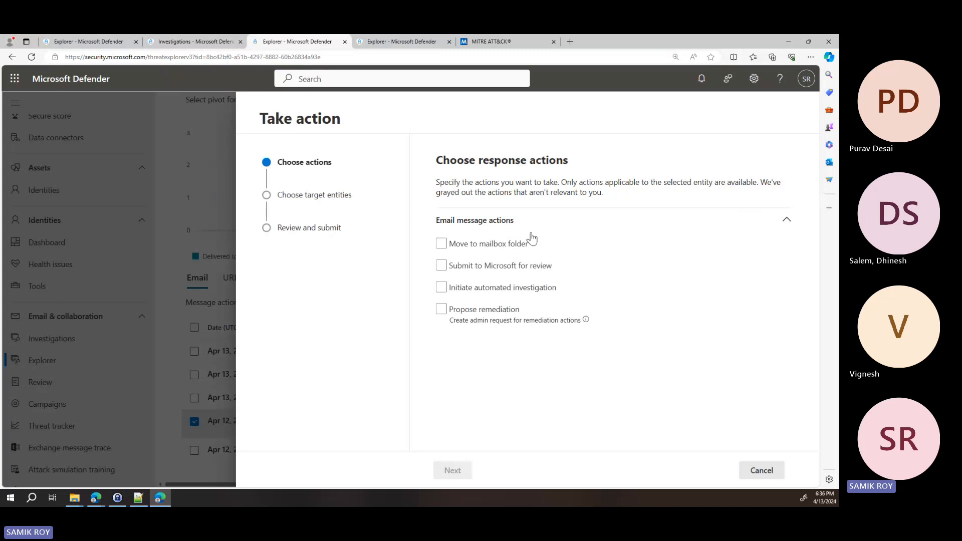
{"action": "left_click", "coordinate": [485, 265]}
{"action": "left_click", "coordinate": [484, 275]}
{"action": "left_click", "coordinate": [486, 293]}
{"action": "left_click", "coordinate": [494, 290]}
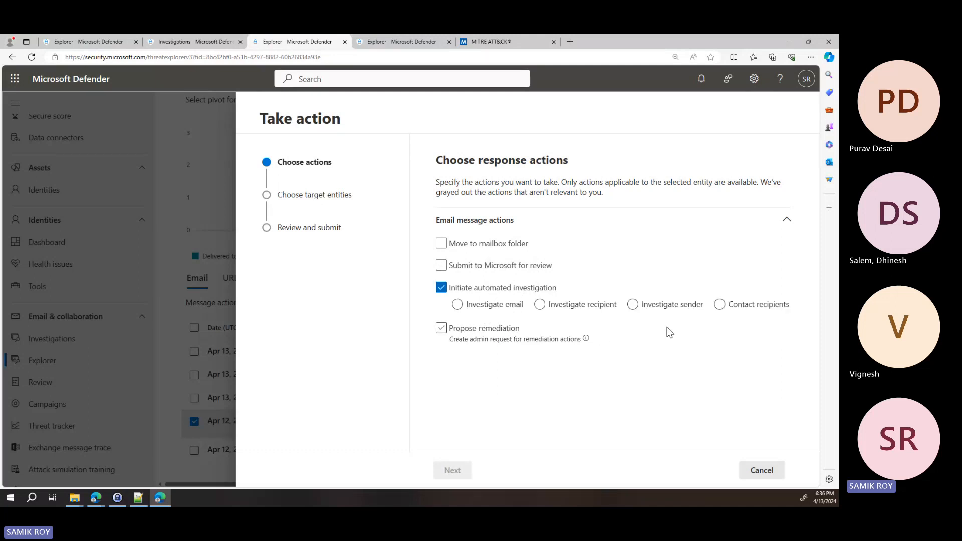
{"action": "left_click", "coordinate": [633, 305]}
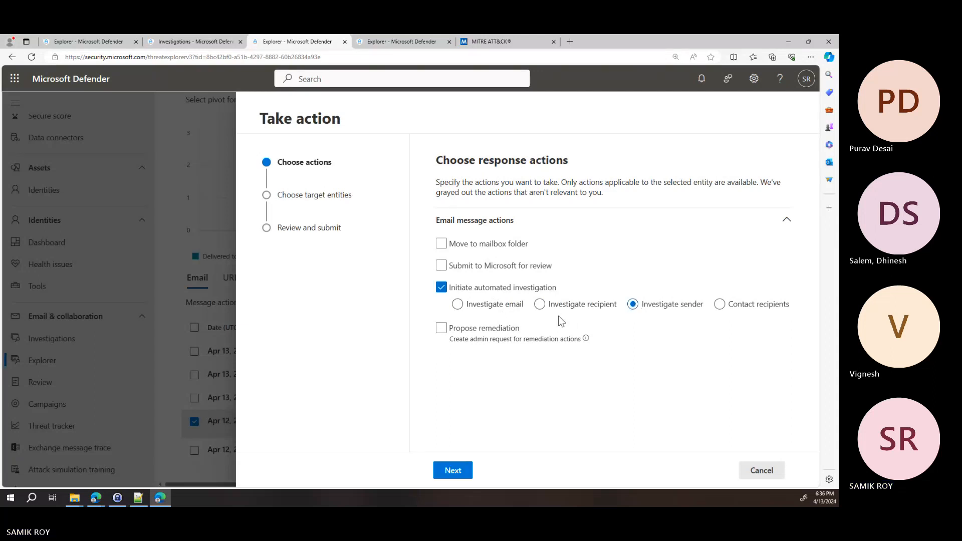
{"action": "left_click", "coordinate": [442, 329]}
{"action": "left_click", "coordinate": [457, 353]}
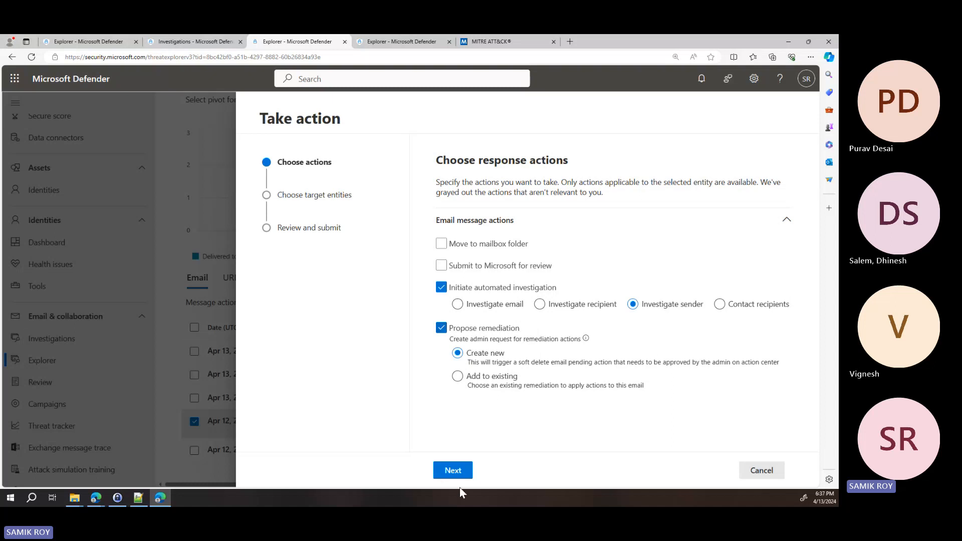
{"action": "left_click", "coordinate": [453, 470]}
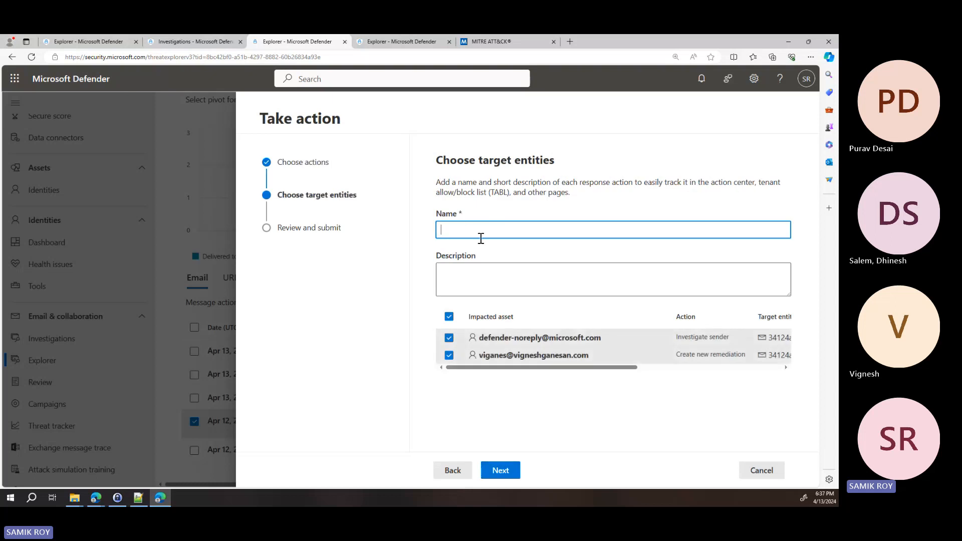
Enter "webinar demo recipient email AIR and remediate" as both the name and the description of the response action
{"action": "type", "text": "Webina"}
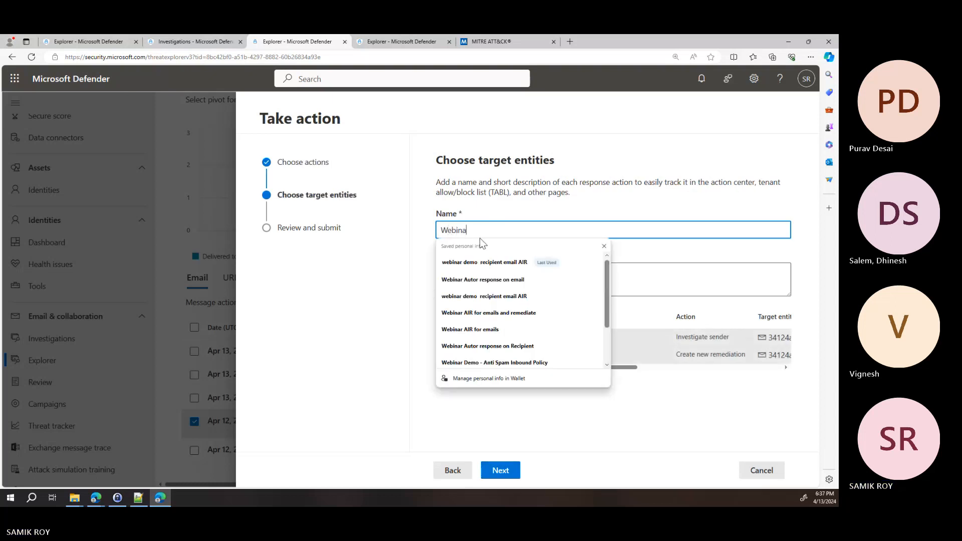
{"action": "key", "text": "Down"}
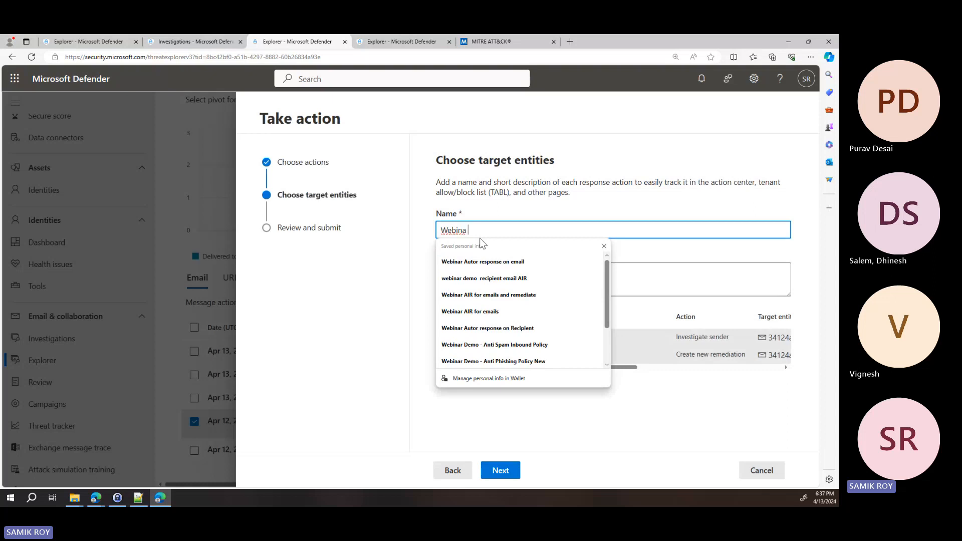
{"action": "key", "text": "Down"}
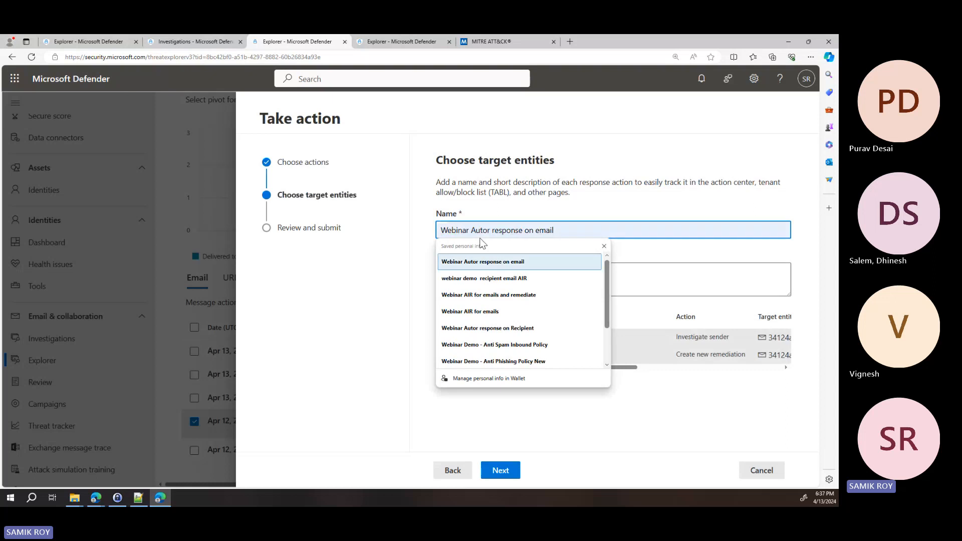
{"action": "left_click", "coordinate": [496, 278]}
{"action": "type", "text": "and "}
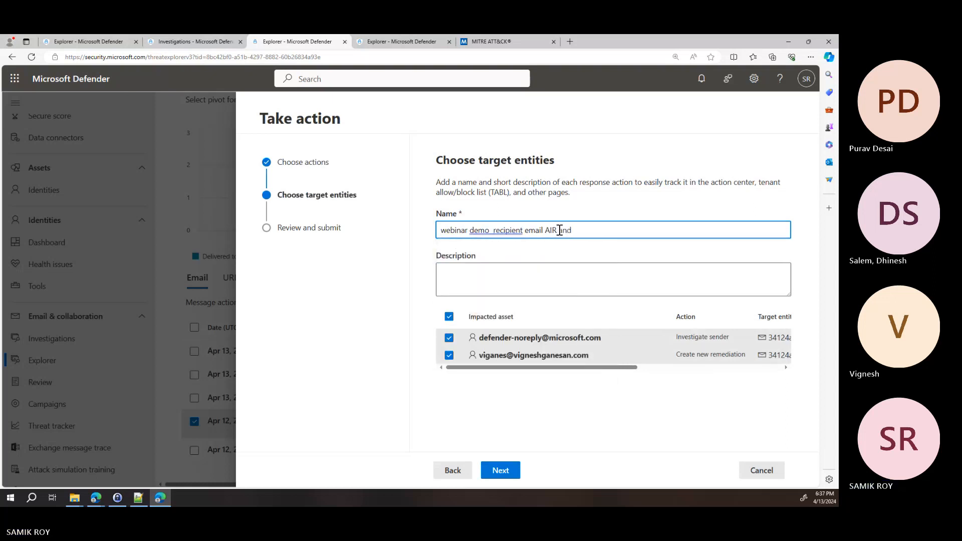
{"action": "type", "text": "remediate"}
{"action": "triple_click", "coordinate": [560, 230]}
{"action": "key", "text": "ctrl+c"}
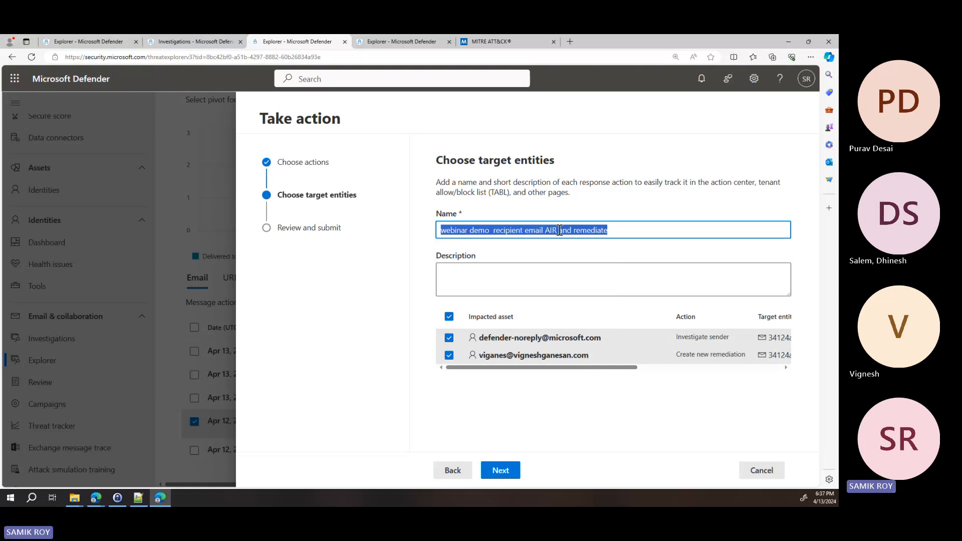
{"action": "left_click", "coordinate": [587, 271]}
{"action": "key", "text": "ctrl+v"}
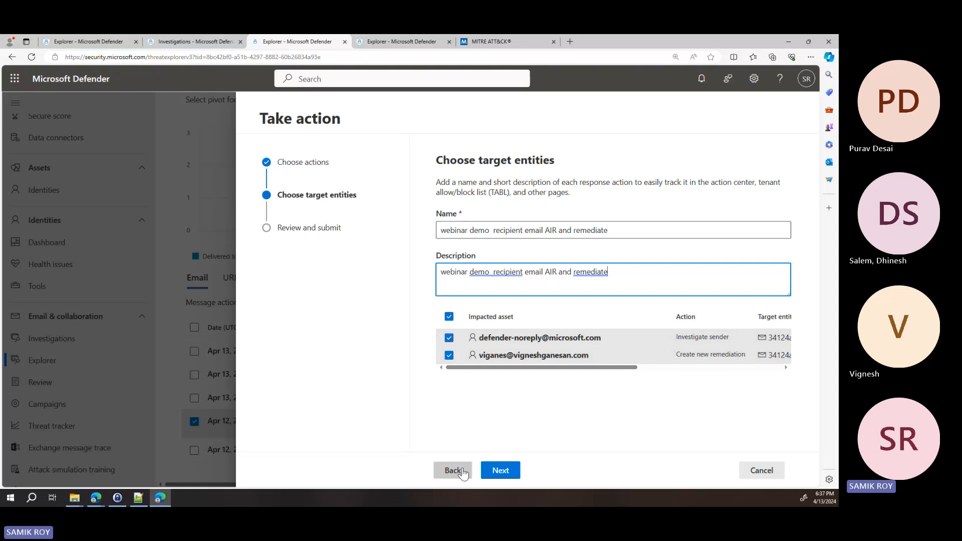
Recheck the chosen response actions, review the target entities and scope in the summary, and submit the actions
{"action": "left_click_drag", "start_coordinate": [609, 229], "coordinate": [416, 251]}
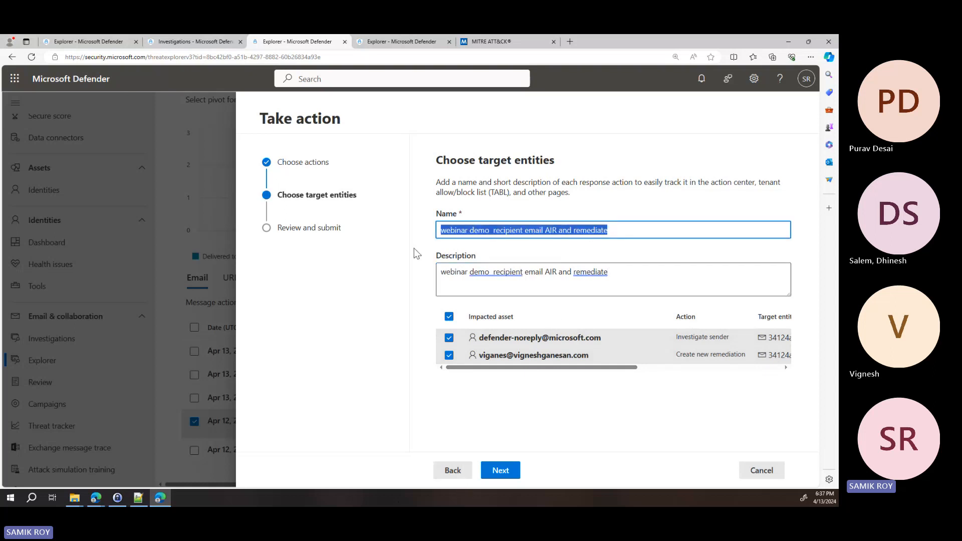
{"action": "left_click", "coordinate": [453, 470]}
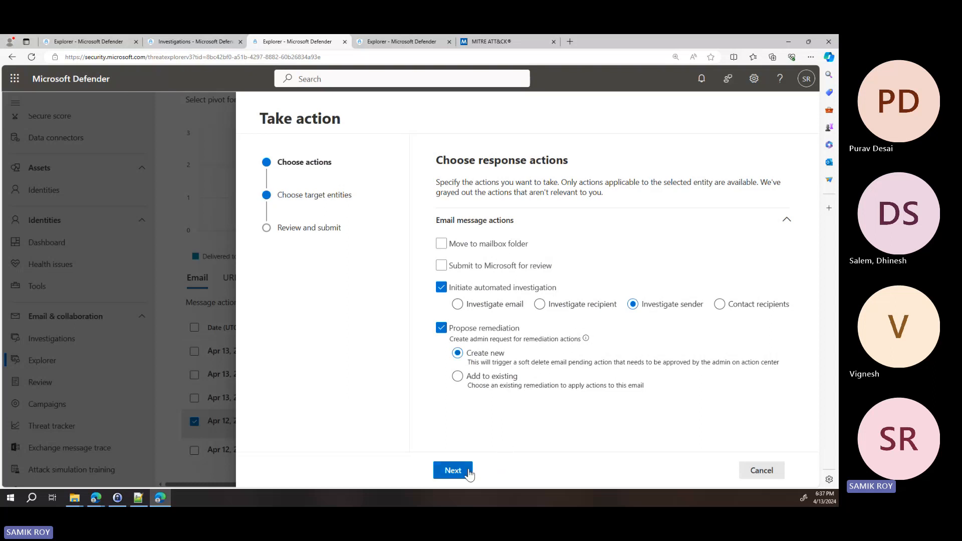
{"action": "left_click", "coordinate": [452, 470]}
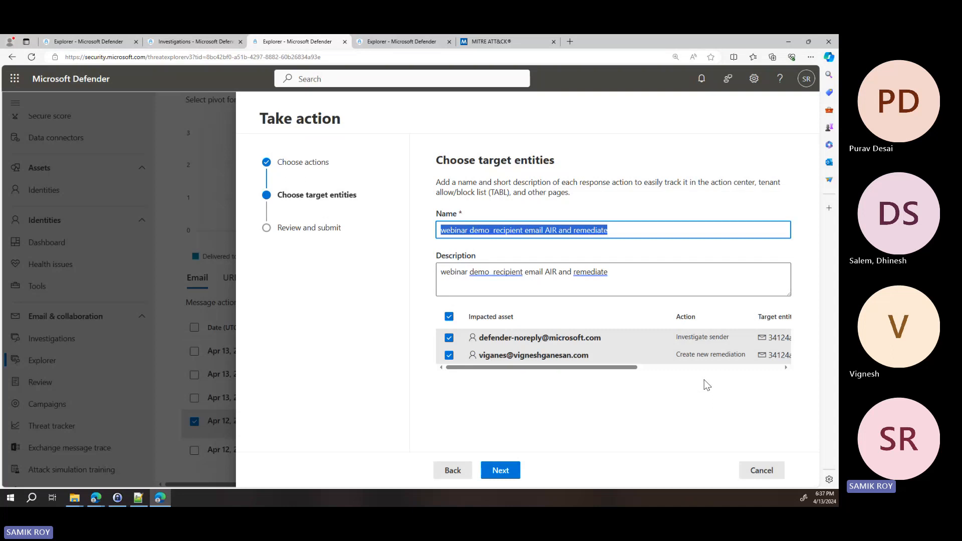
{"action": "left_click", "coordinate": [515, 474]}
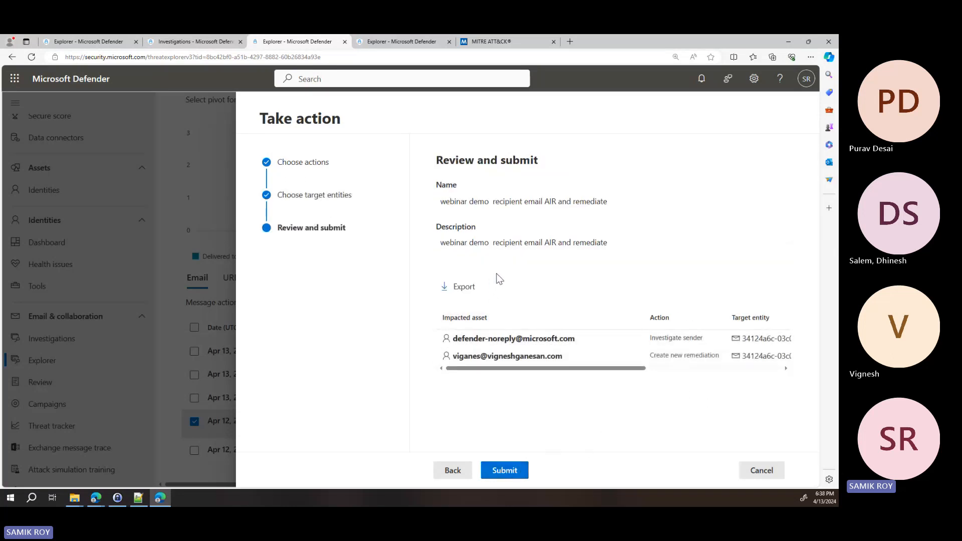
{"action": "left_click_drag", "start_coordinate": [606, 367], "coordinate": [757, 350]}
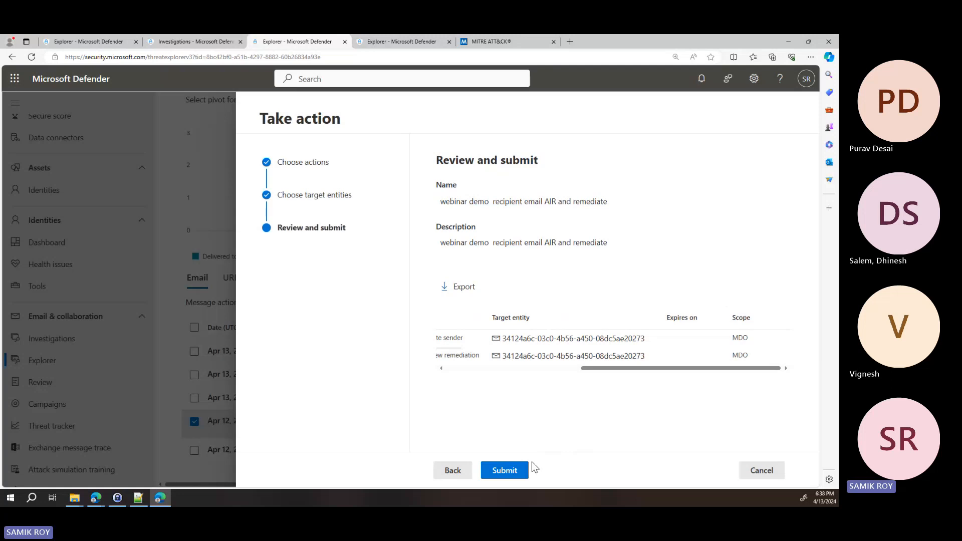
{"action": "left_click", "coordinate": [516, 470]}
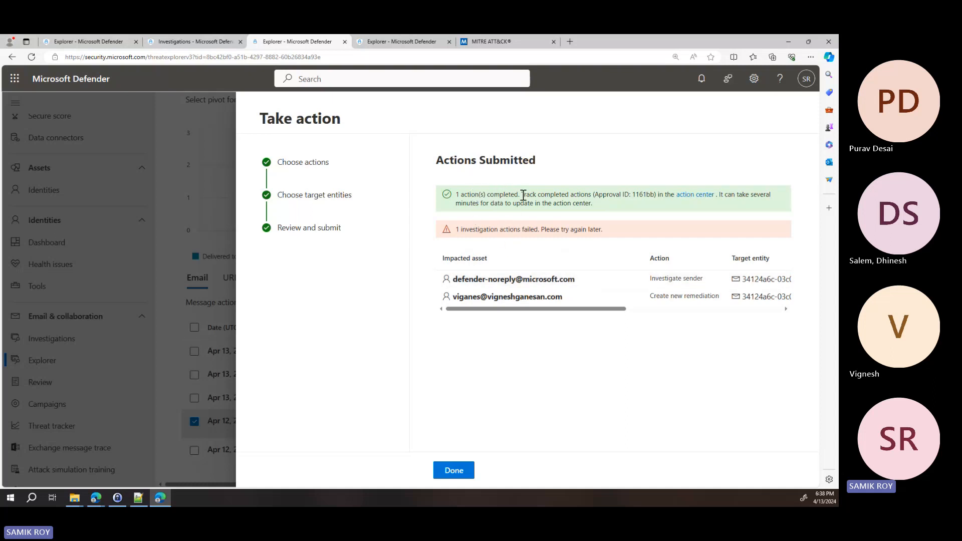
Open the action center from the submission and examine the details of the two pending soft delete emails actions
{"action": "left_click", "coordinate": [697, 195]}
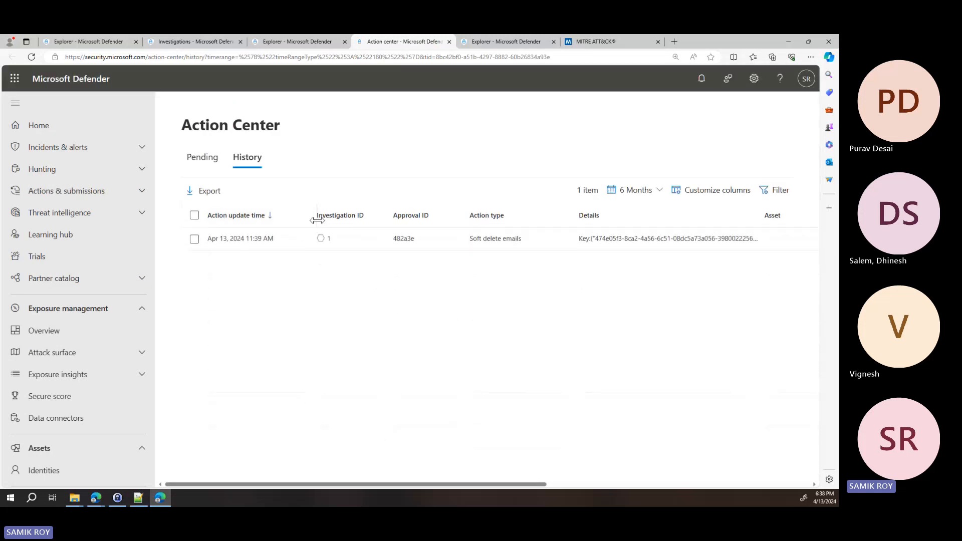
{"action": "left_click", "coordinate": [196, 162]}
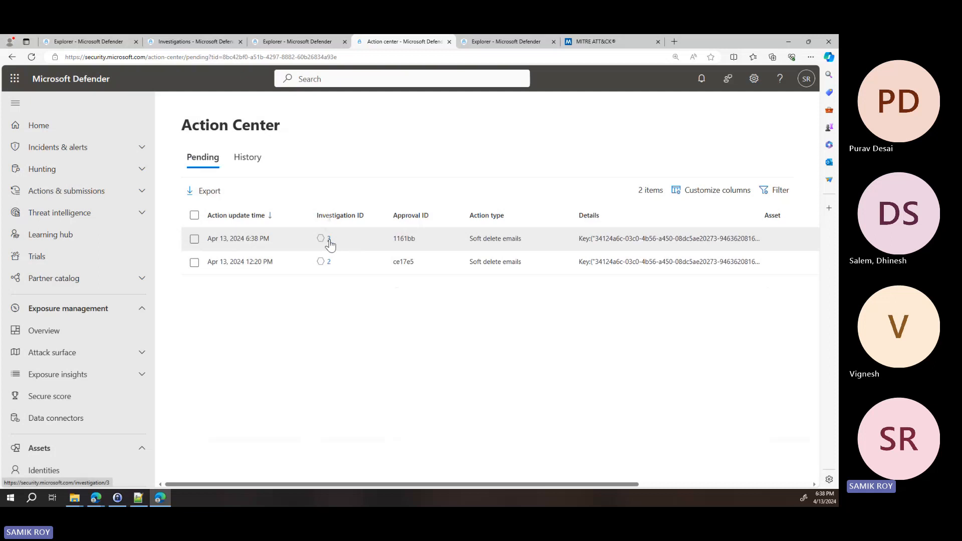
{"action": "left_click", "coordinate": [211, 244]}
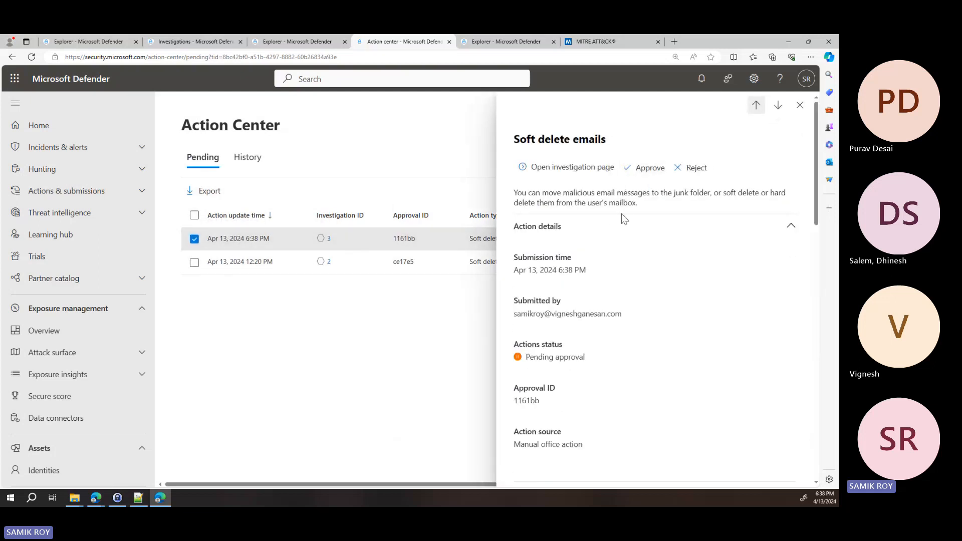
{"action": "left_click", "coordinate": [289, 267]}
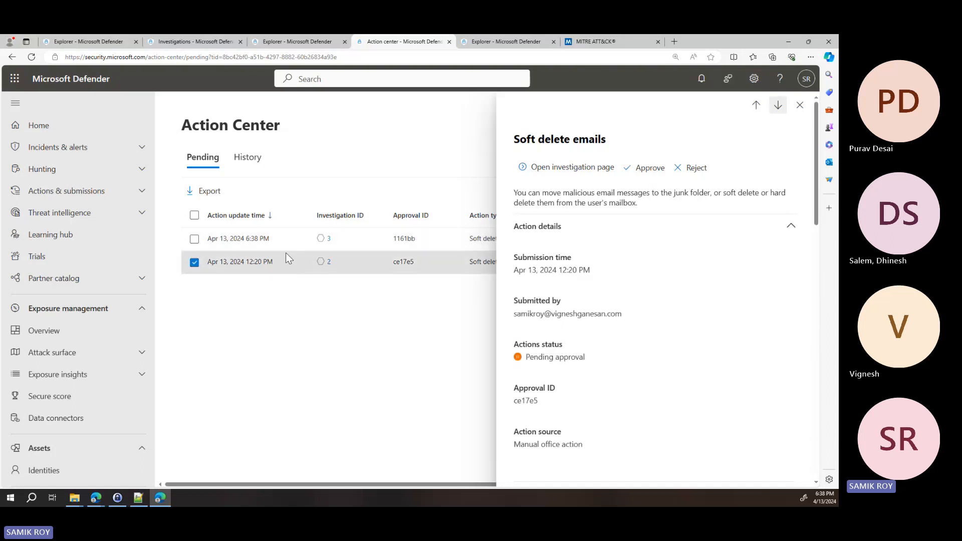
{"action": "left_click", "coordinate": [287, 240]}
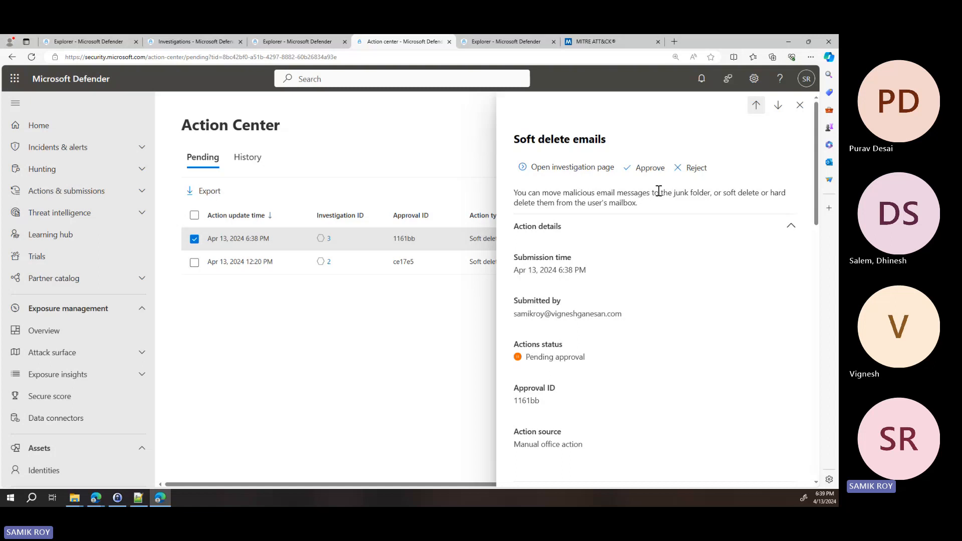
{"action": "left_click", "coordinate": [800, 105]}
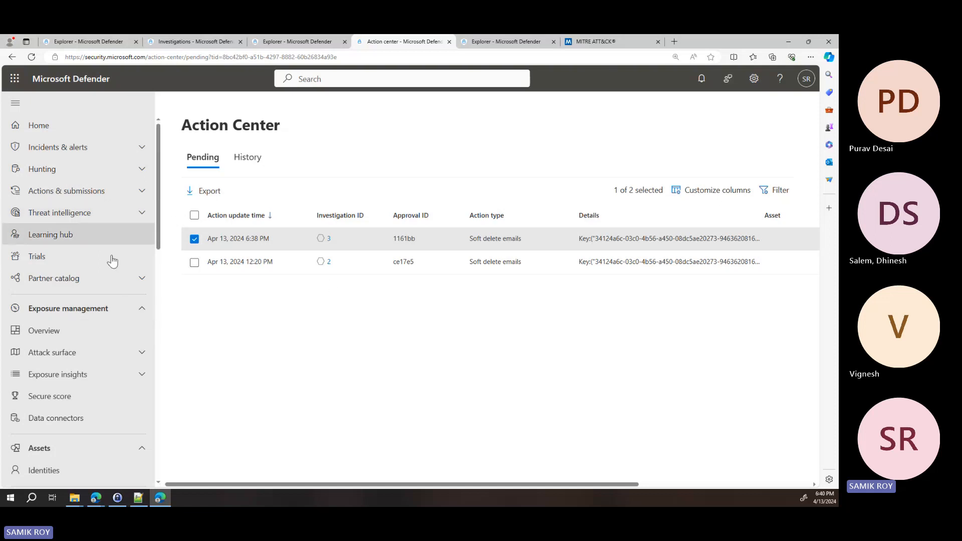
Switch to the MITRE ATT&CK site and examine the ATT&CK Matrix for Enterprise
{"action": "left_click", "coordinate": [600, 41]}
{"action": "scroll", "coordinate": [522, 186], "scroll_direction": "down", "scroll_amount": 2}
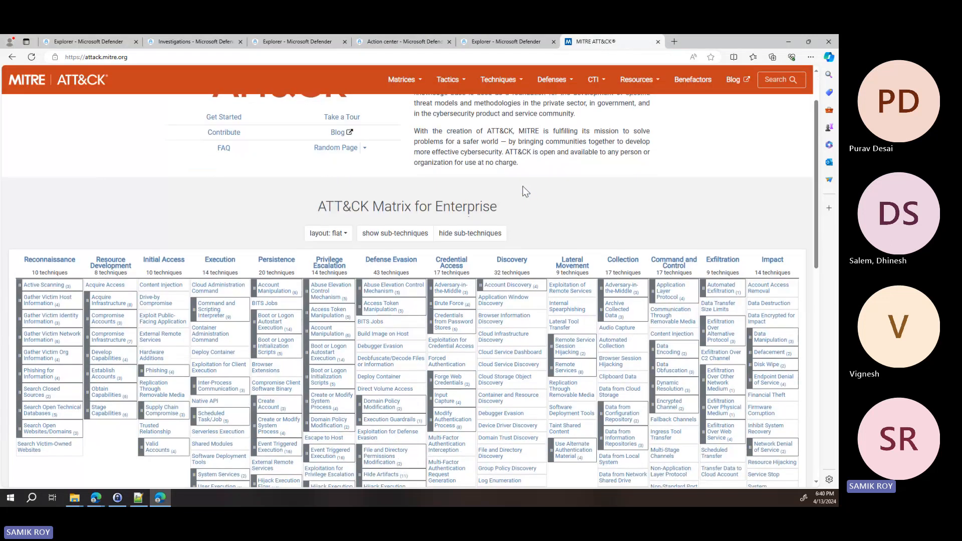
{"action": "scroll", "coordinate": [522, 187], "scroll_direction": "down", "scroll_amount": 1}
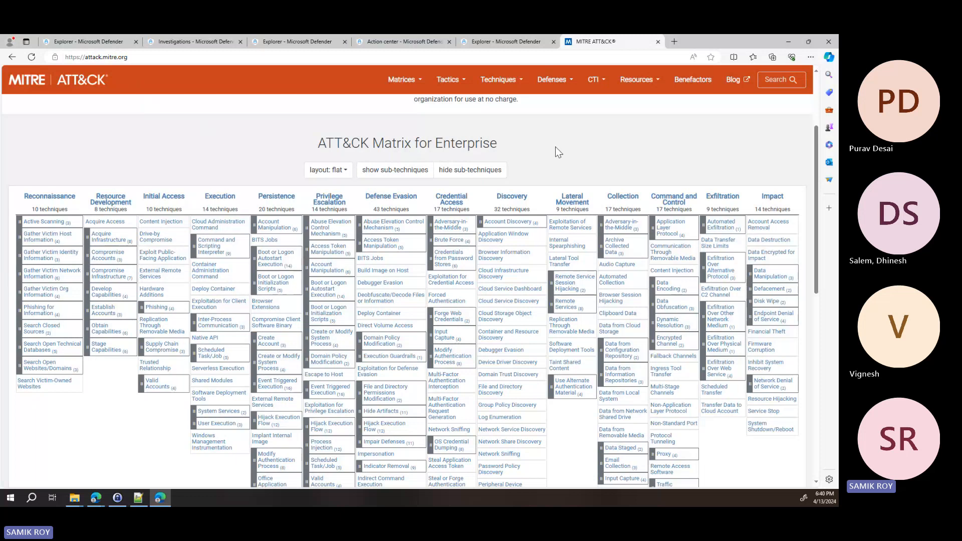
Return from the ATT&CK matrix to Explorer and close the completed recipient investigation submission and the email details
{"action": "scroll", "coordinate": [562, 149], "scroll_direction": "down", "scroll_amount": 1}
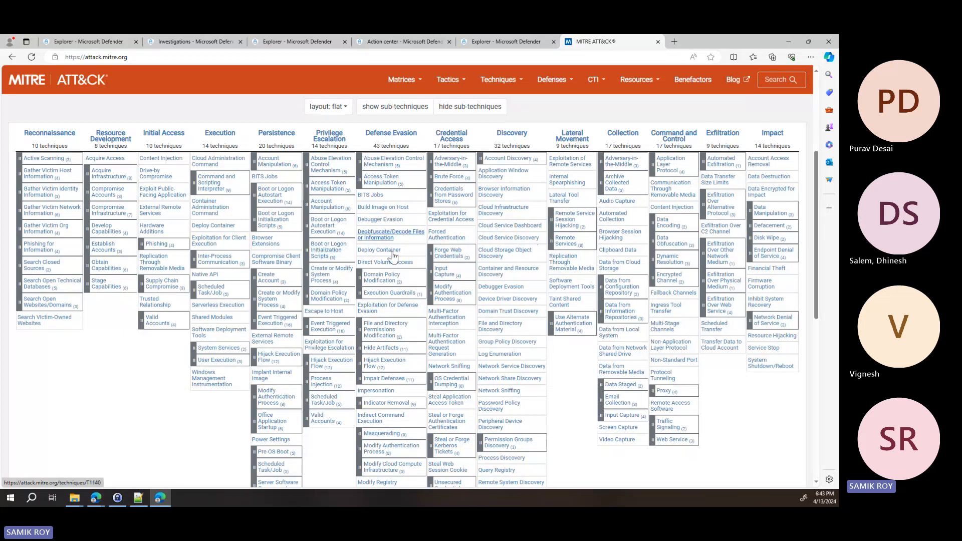
{"action": "left_click", "coordinate": [83, 39]}
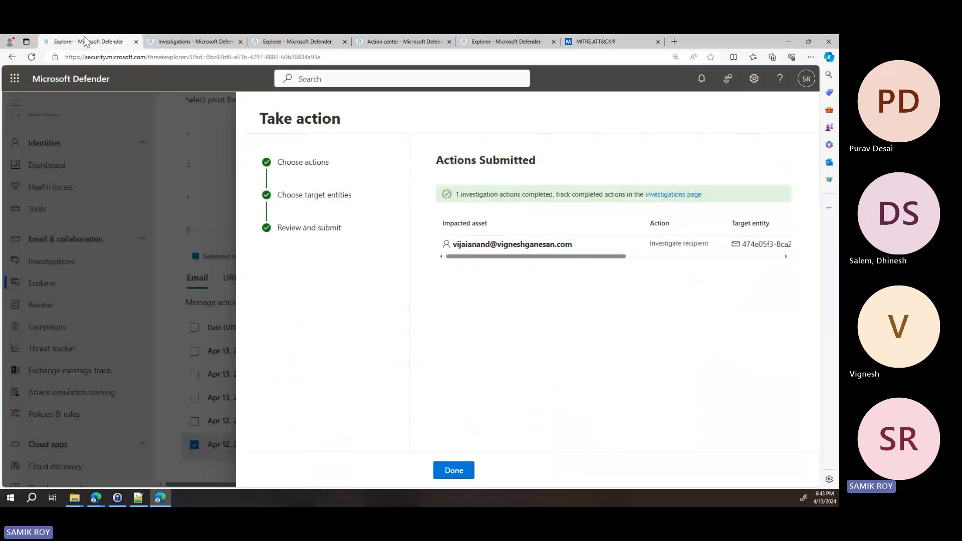
{"action": "left_click", "coordinate": [445, 471]}
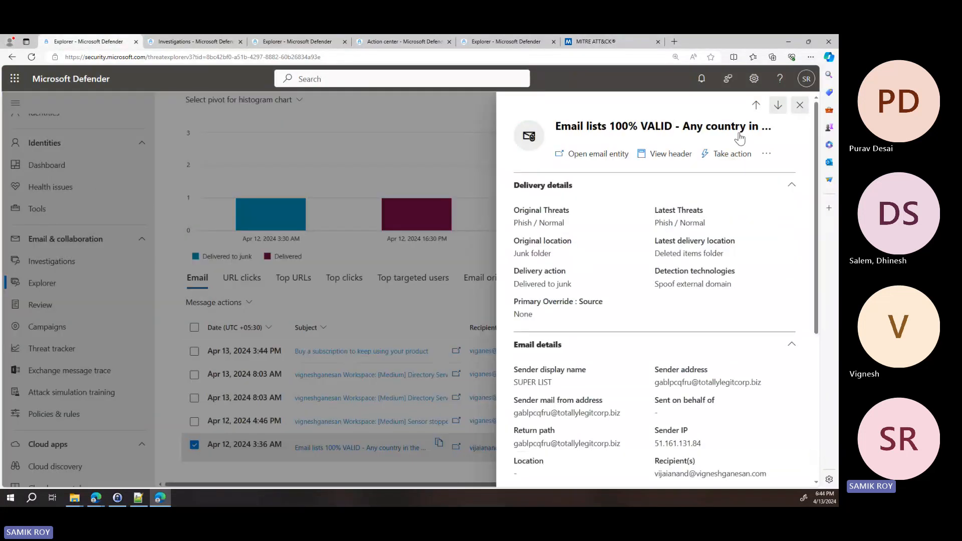
{"action": "left_click", "coordinate": [799, 105]}
Open the Alerts queue and widen the alert name column to read the full alert names
{"action": "scroll", "coordinate": [22, 188], "scroll_direction": "up", "scroll_amount": 8}
{"action": "left_click", "coordinate": [47, 146]}
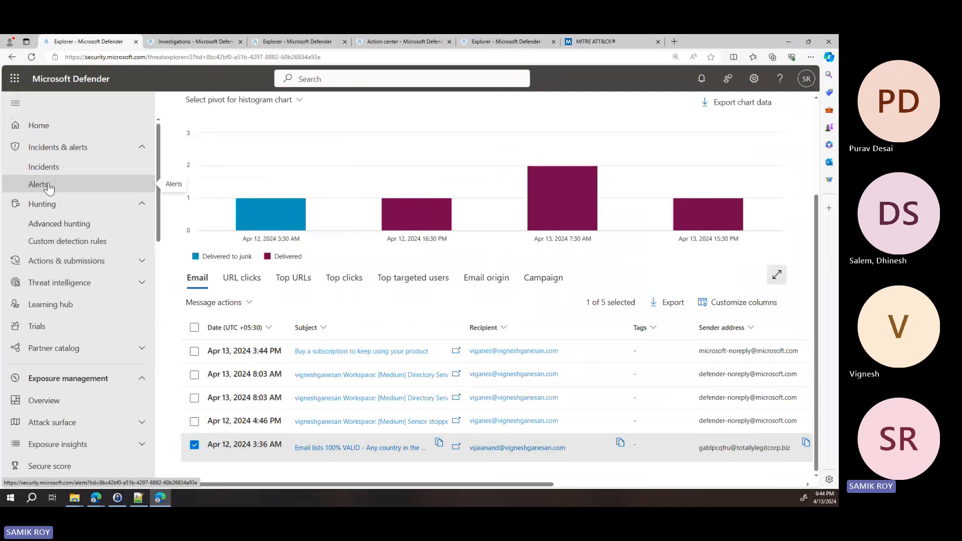
{"action": "left_click", "coordinate": [101, 185]}
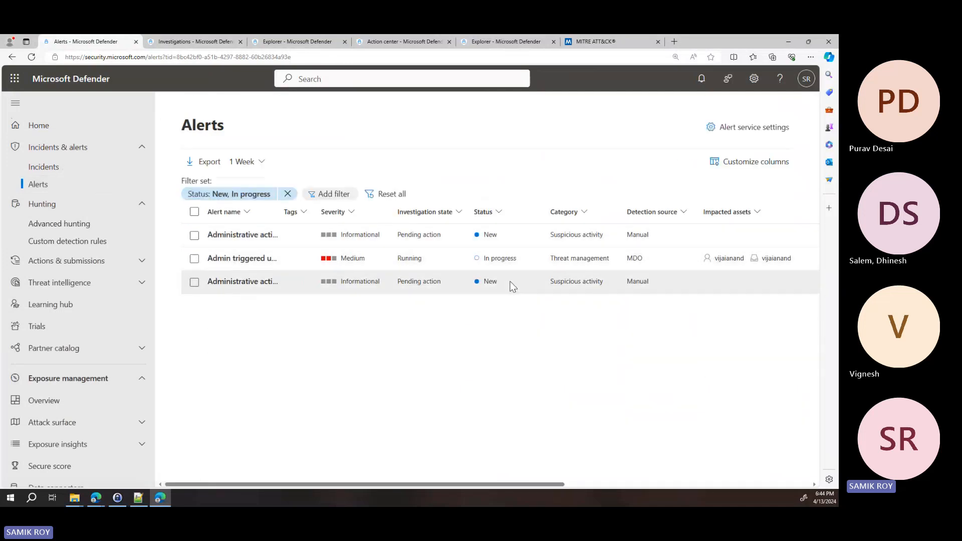
{"action": "left_click_drag", "start_coordinate": [279, 211], "coordinate": [386, 205]}
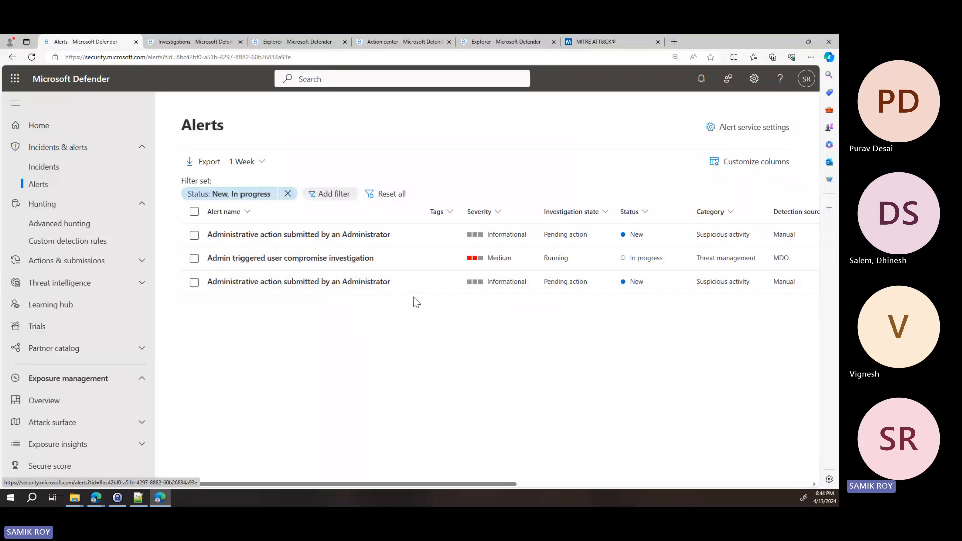
Open the Incidents queue, widen the incident ID column, and expand the admin triggered user compromise investigation incident
{"action": "left_click", "coordinate": [86, 169]}
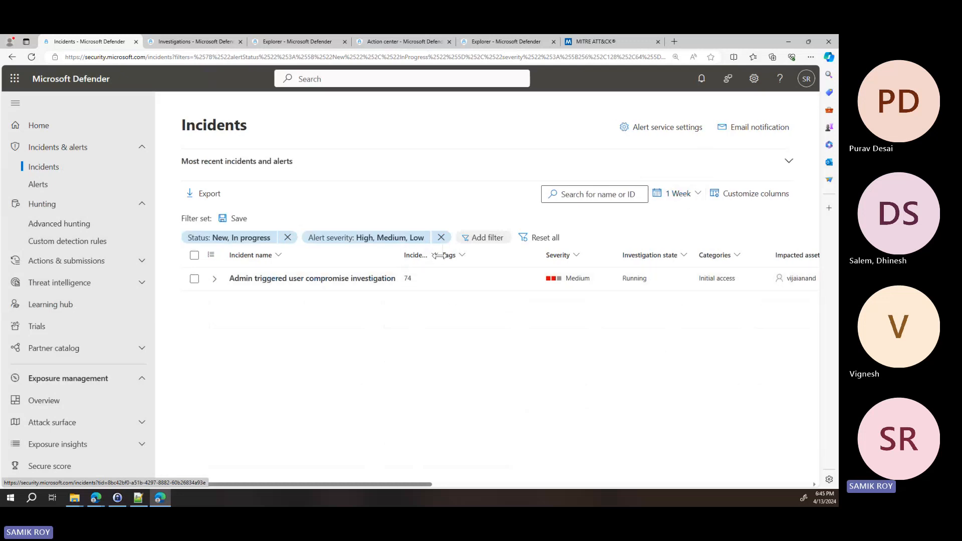
{"action": "left_click_drag", "start_coordinate": [439, 255], "coordinate": [543, 249]}
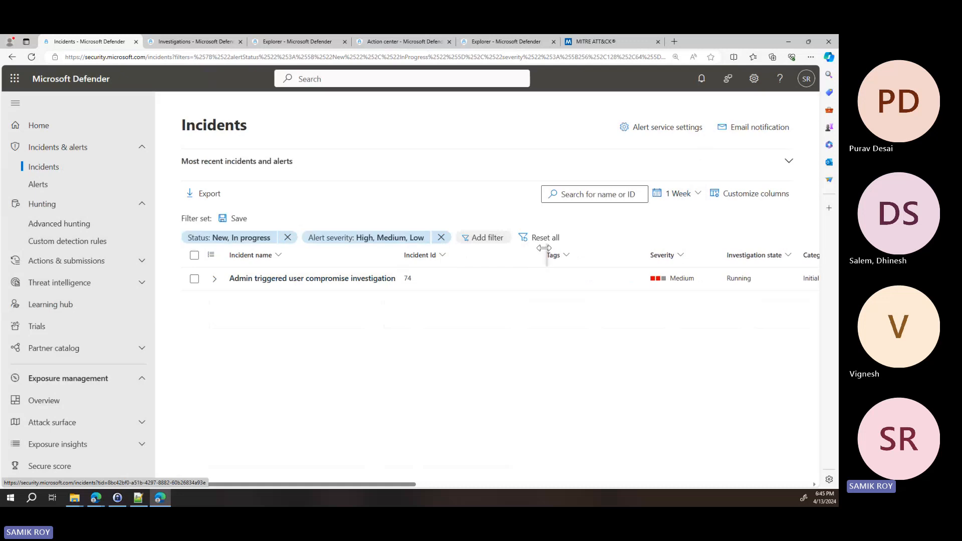
{"action": "left_click", "coordinate": [213, 280]}
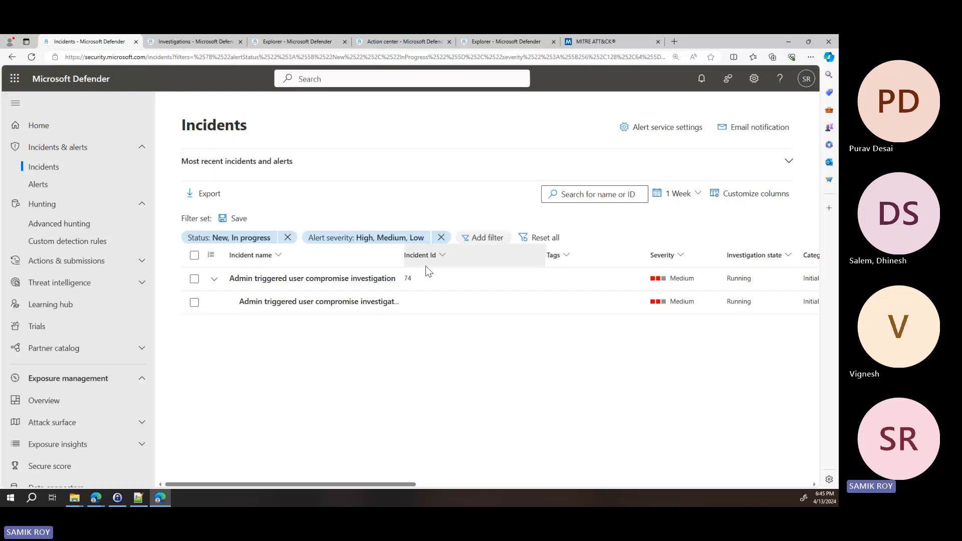
Open Advanced hunting from the Action Center page and examine the PhishingEmailUrlRedirector query
{"action": "left_click", "coordinate": [283, 41]}
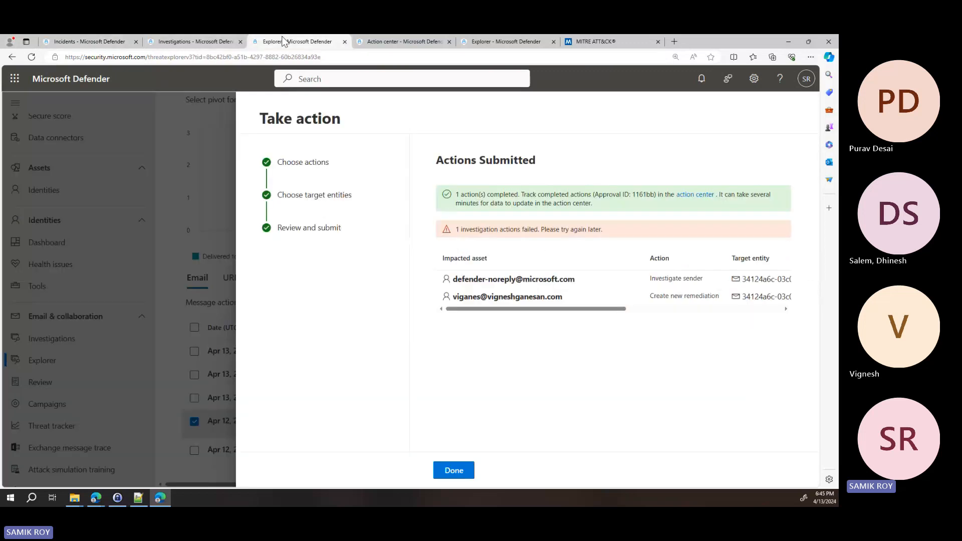
{"action": "left_click", "coordinate": [178, 41]}
{"action": "left_click", "coordinate": [392, 41]}
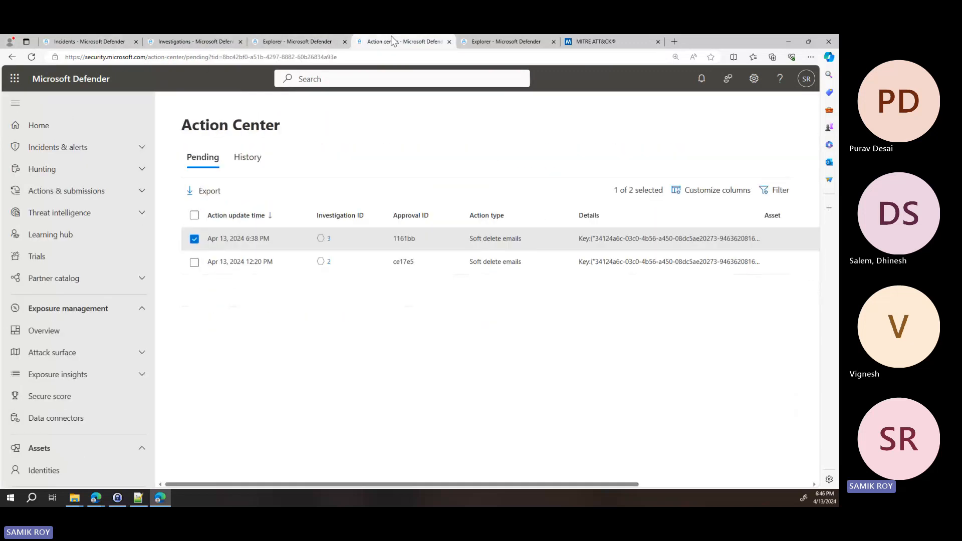
{"action": "left_click", "coordinate": [75, 169]}
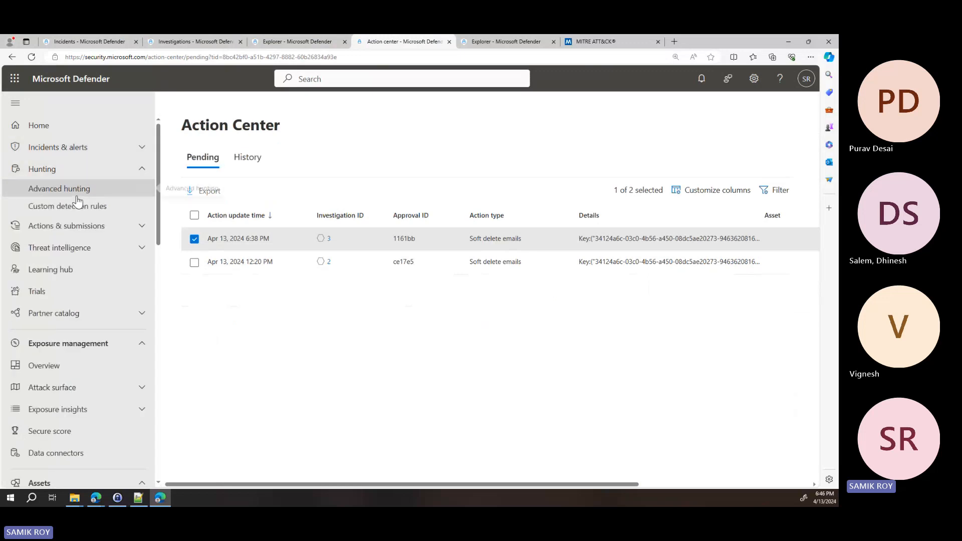
{"action": "left_click", "coordinate": [70, 190]}
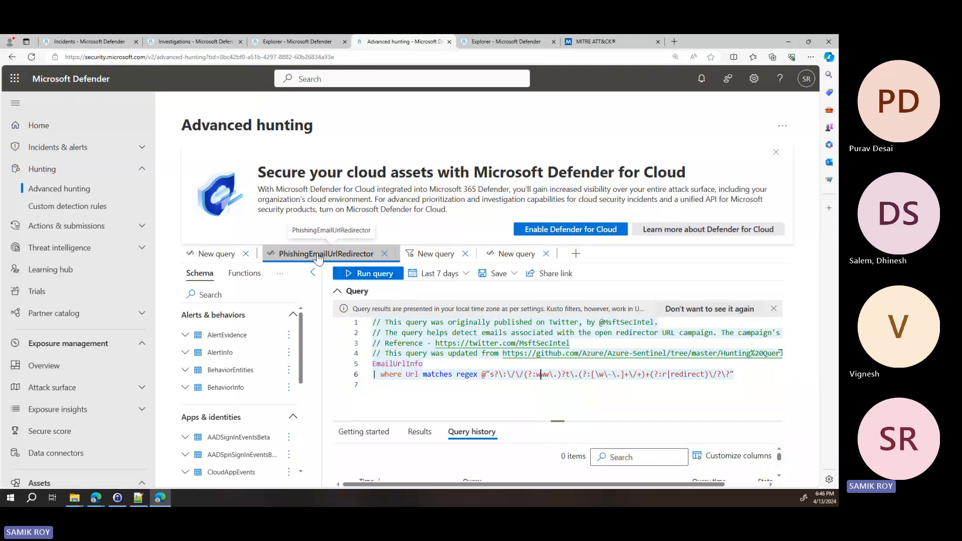
Return to the Incidents page and open the Email & collaboration investigations list from there
{"action": "left_click", "coordinate": [97, 40]}
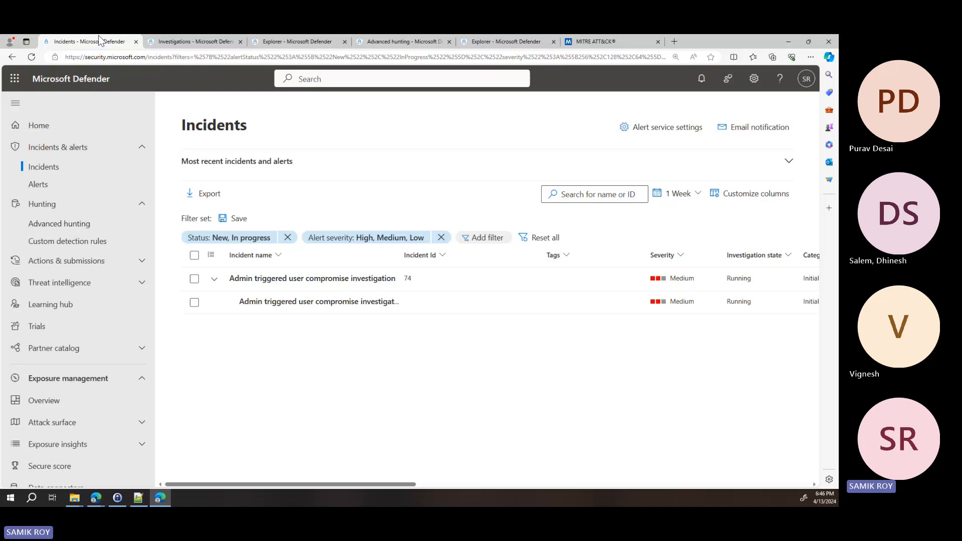
{"action": "scroll", "coordinate": [75, 327], "scroll_direction": "down", "scroll_amount": 2}
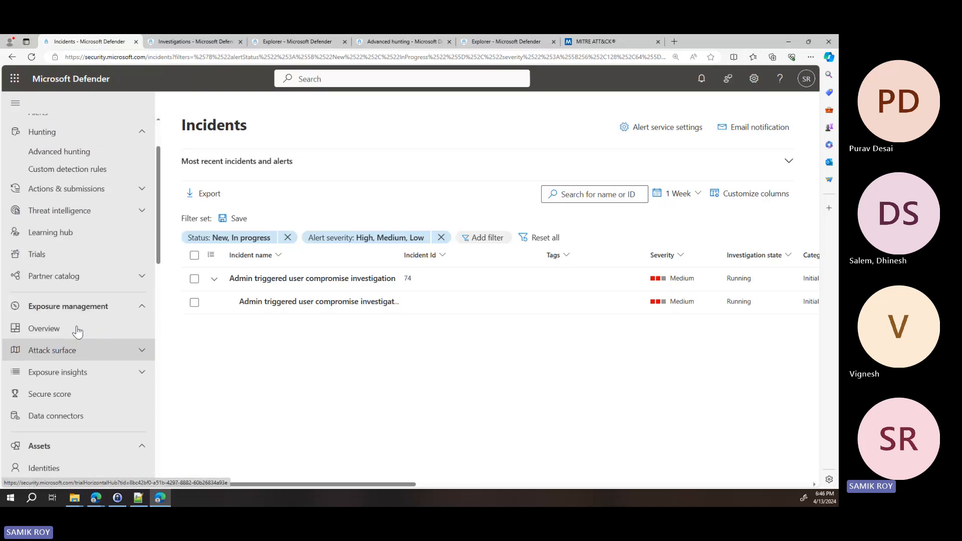
{"action": "scroll", "coordinate": [88, 249], "scroll_direction": "up", "scroll_amount": 2}
{"action": "scroll", "coordinate": [77, 326], "scroll_direction": "down", "scroll_amount": 3}
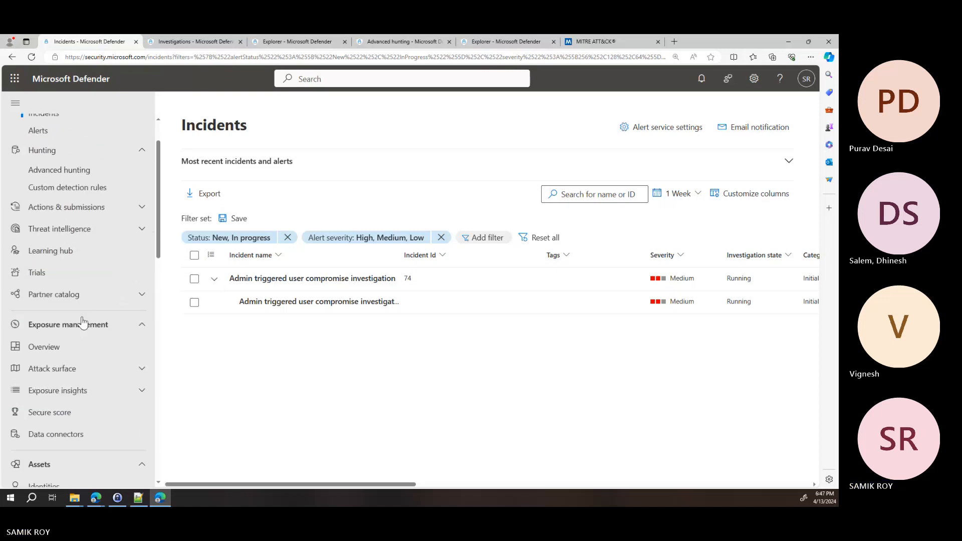
{"action": "scroll", "coordinate": [74, 341], "scroll_direction": "down", "scroll_amount": 4}
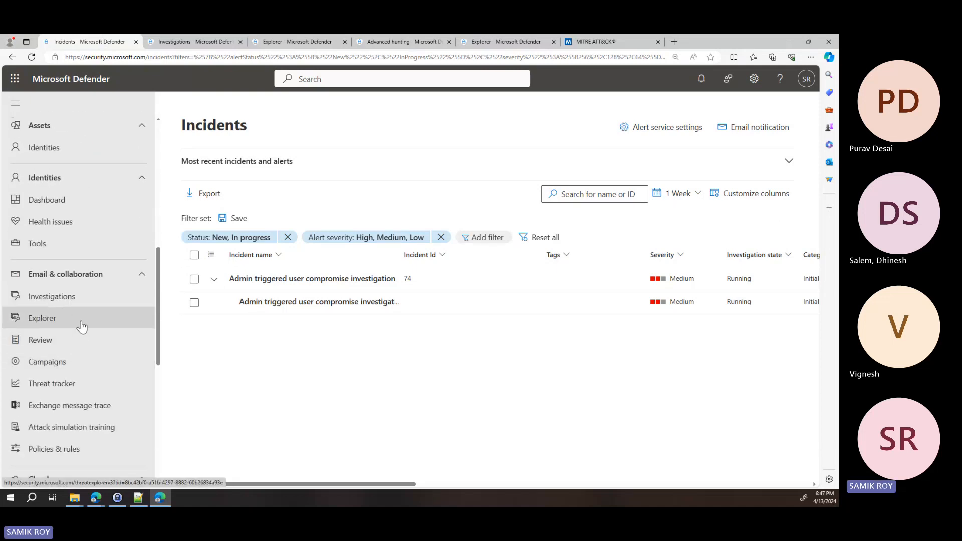
{"action": "left_click", "coordinate": [86, 299]}
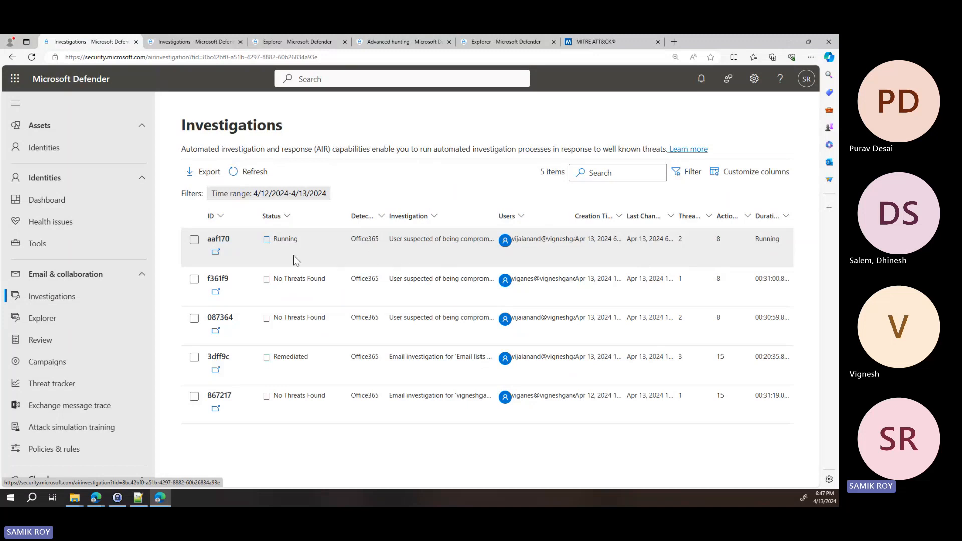
Open the running user compromise investigation and review its action log and investigation graph
{"action": "left_click", "coordinate": [216, 254]}
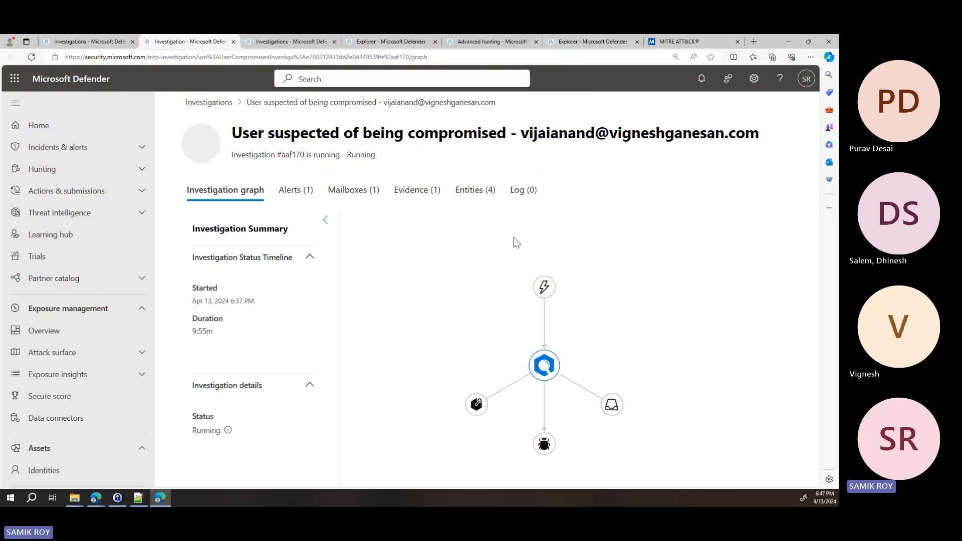
{"action": "left_click", "coordinate": [523, 191]}
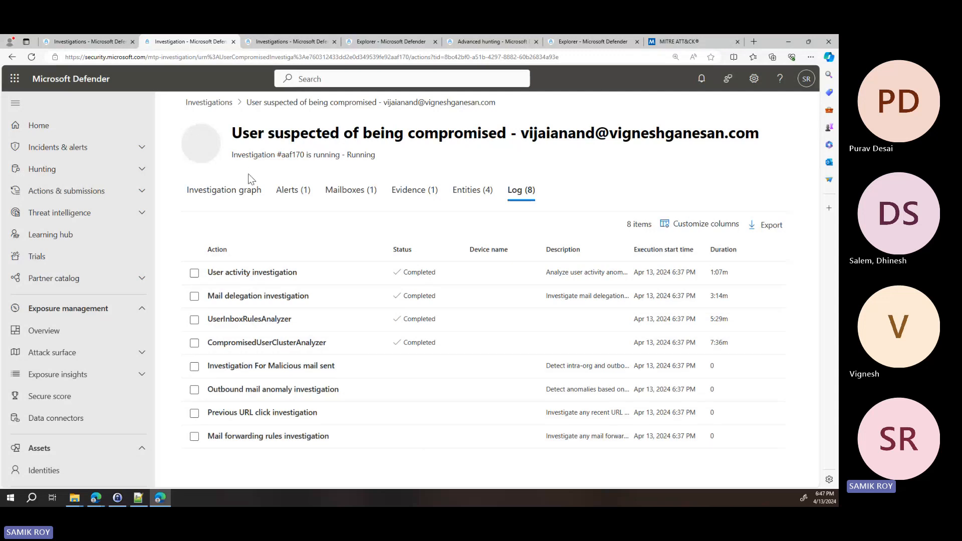
{"action": "left_click", "coordinate": [235, 196]}
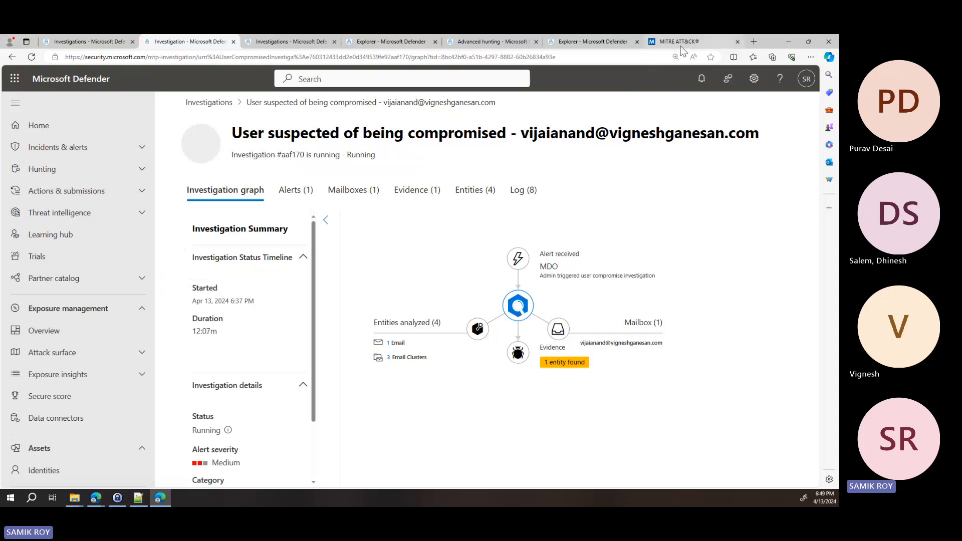
{"action": "mouse_move", "coordinate": [681, 50]}
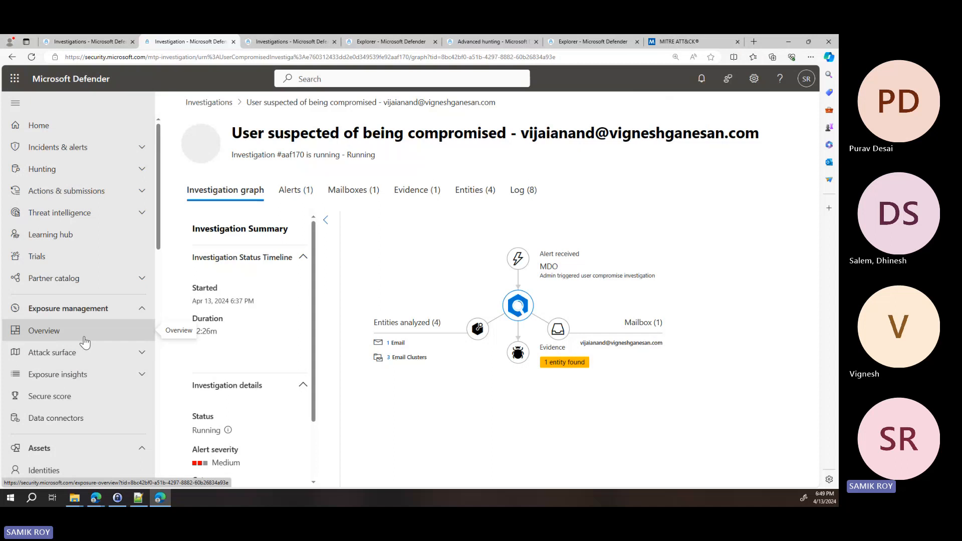
Open the Streaming API page in the Microsoft Defender XDR settings
{"action": "scroll", "coordinate": [85, 342], "scroll_direction": "down", "scroll_amount": 12}
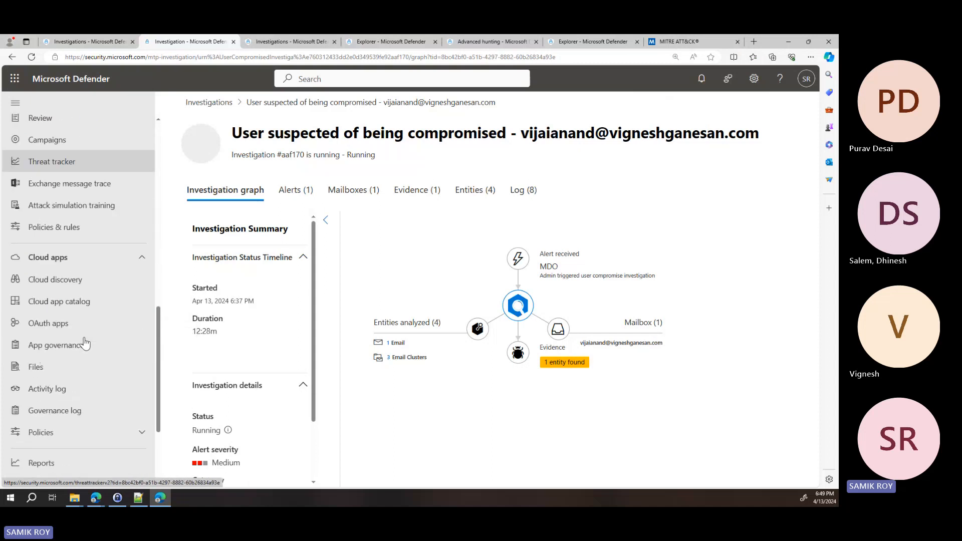
{"action": "left_click", "coordinate": [70, 420]}
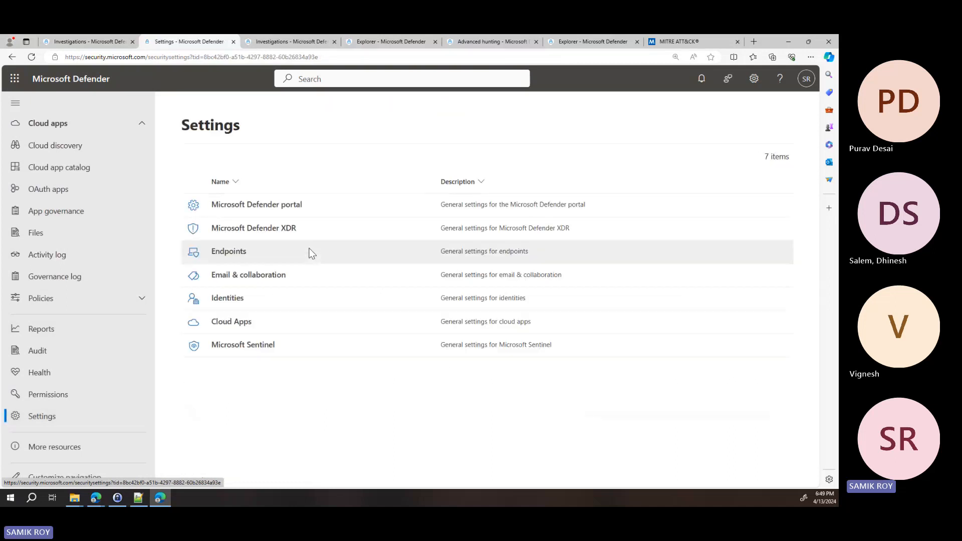
{"action": "left_click", "coordinate": [273, 231]}
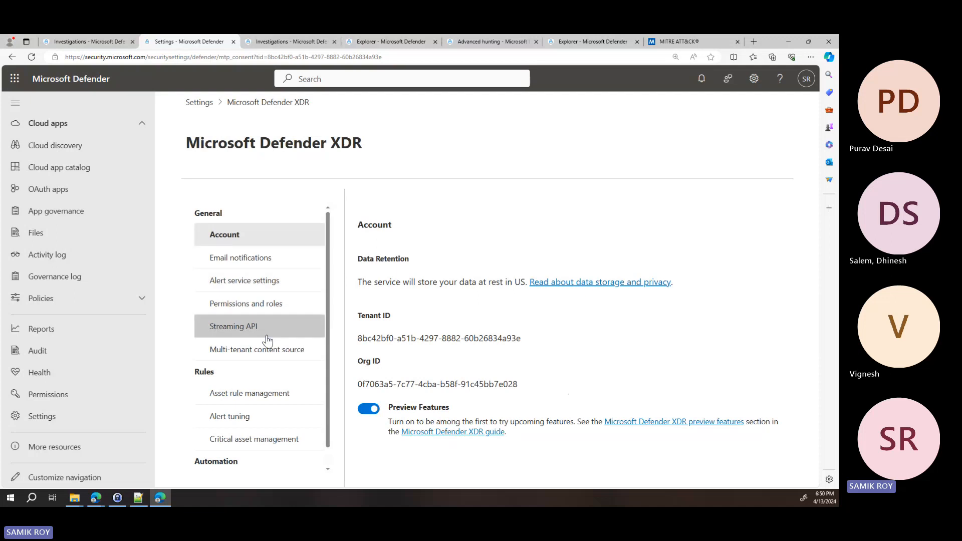
{"action": "left_click", "coordinate": [272, 327]}
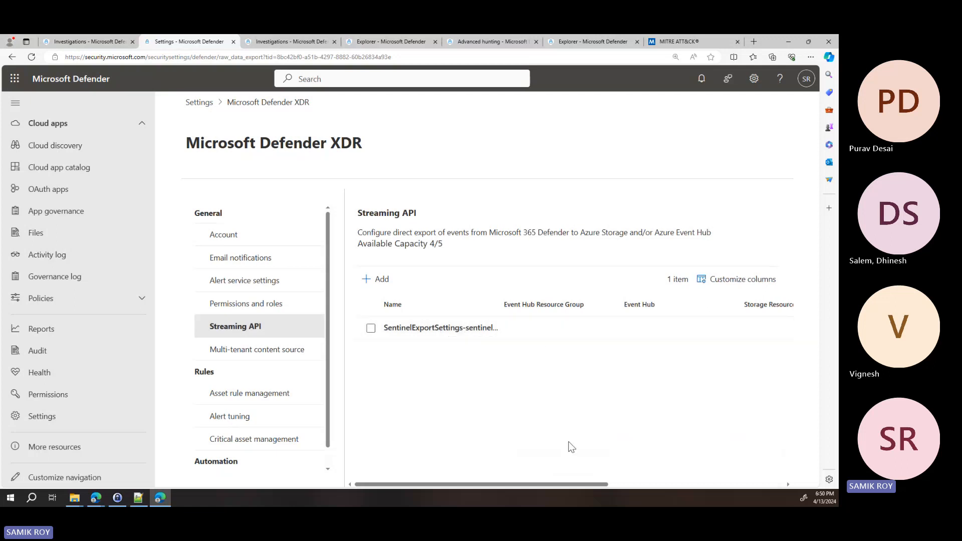
Examine the Alerts & Behaviors, Email, and Apps & Identities event types in the existing Sentinel export setting and close it unchanged
{"action": "left_click_drag", "start_coordinate": [580, 485], "coordinate": [551, 488]}
{"action": "left_click", "coordinate": [423, 328]}
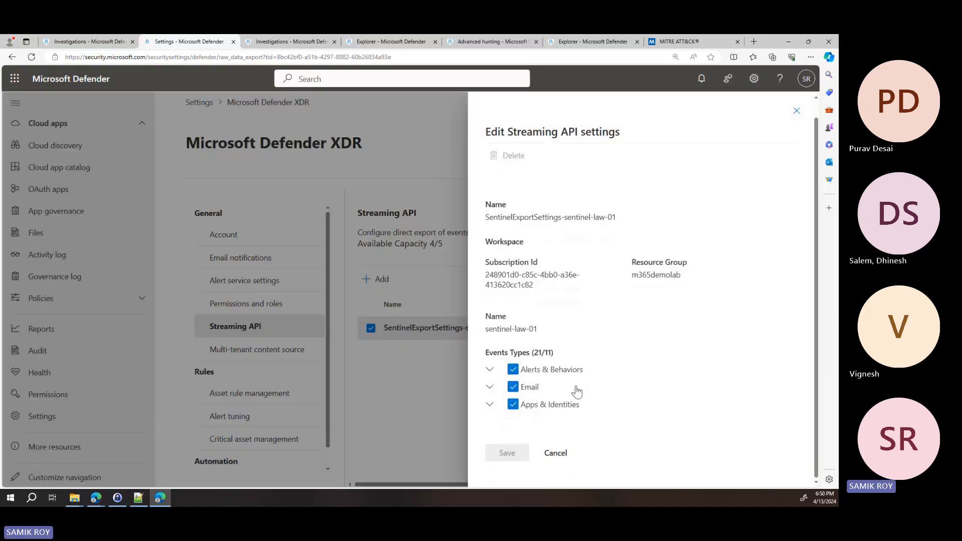
{"action": "left_click", "coordinate": [489, 372]}
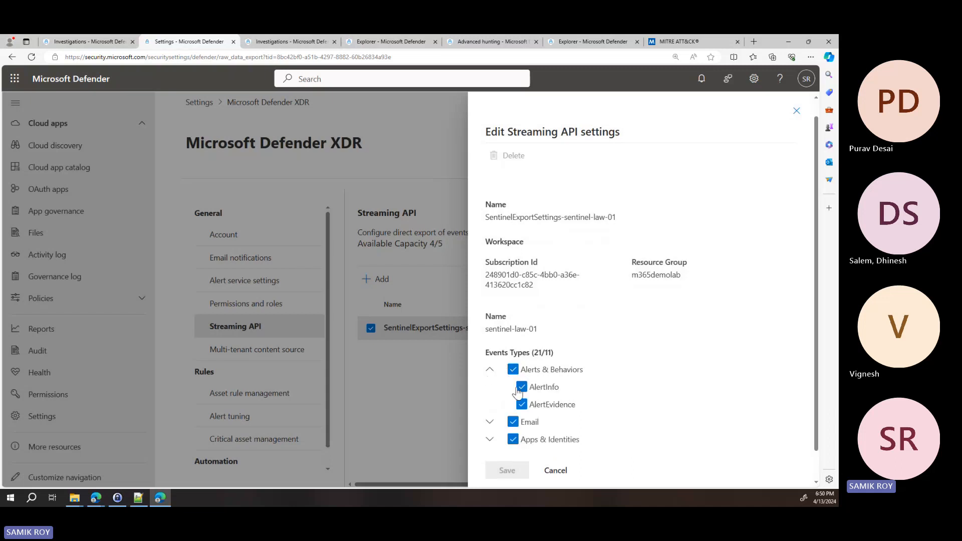
{"action": "left_click", "coordinate": [490, 424]}
{"action": "scroll", "coordinate": [554, 396], "scroll_direction": "down", "scroll_amount": 2}
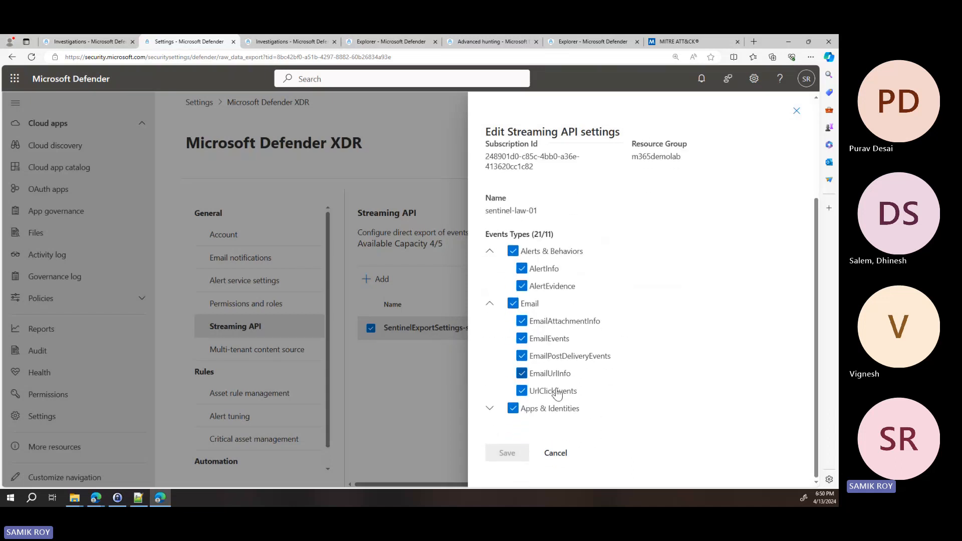
{"action": "left_click", "coordinate": [489, 409]}
{"action": "scroll", "coordinate": [563, 396], "scroll_direction": "down", "scroll_amount": 2}
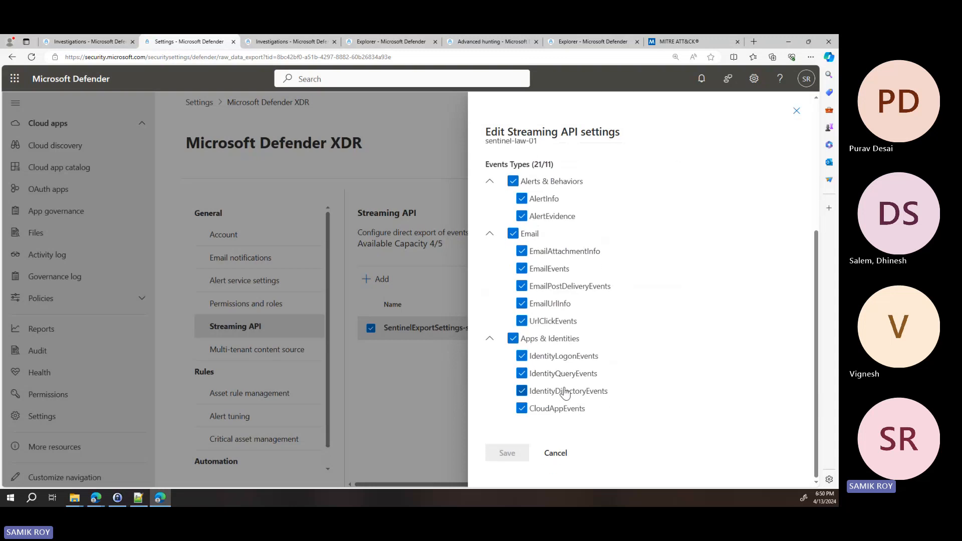
{"action": "scroll", "coordinate": [588, 354], "scroll_direction": "up", "scroll_amount": 1}
{"action": "scroll", "coordinate": [589, 354], "scroll_direction": "up", "scroll_amount": 3}
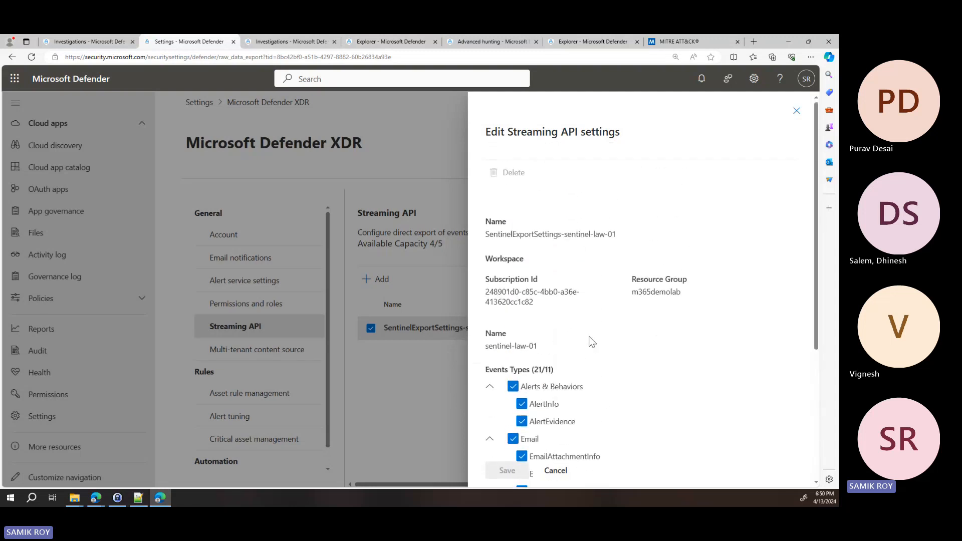
{"action": "left_click", "coordinate": [555, 471]}
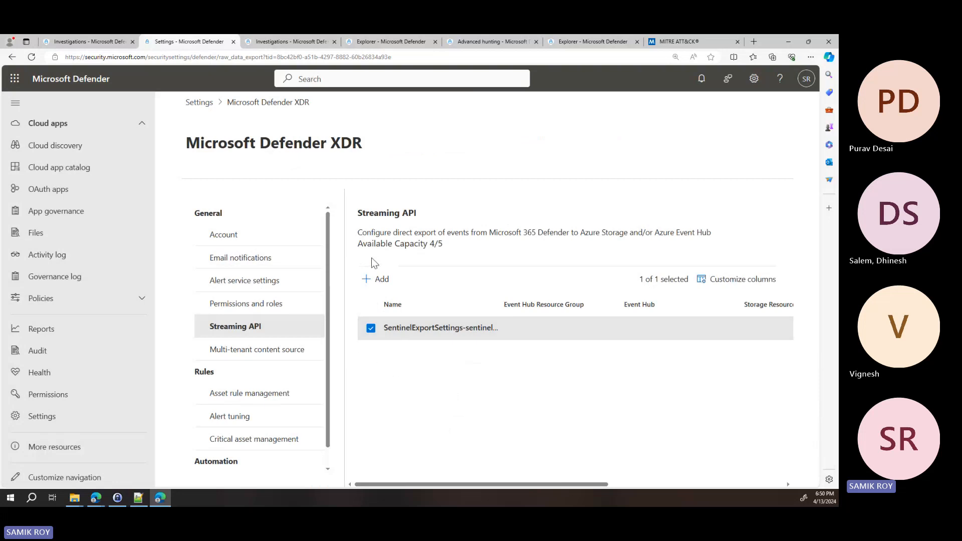
Try the Azure Storage and Event Hub forwarding options in a new Streaming API setting and cancel it
{"action": "left_click", "coordinate": [382, 281]}
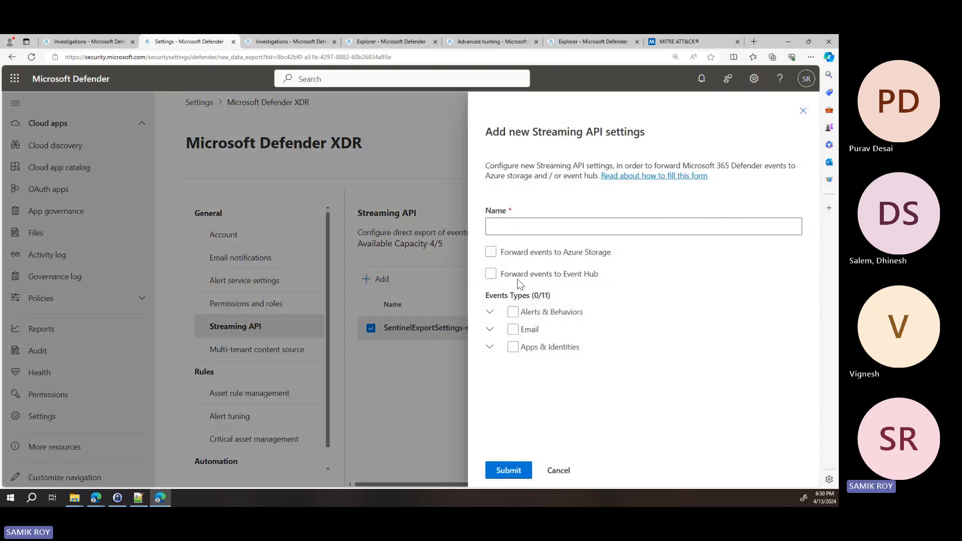
{"action": "left_click", "coordinate": [559, 253]}
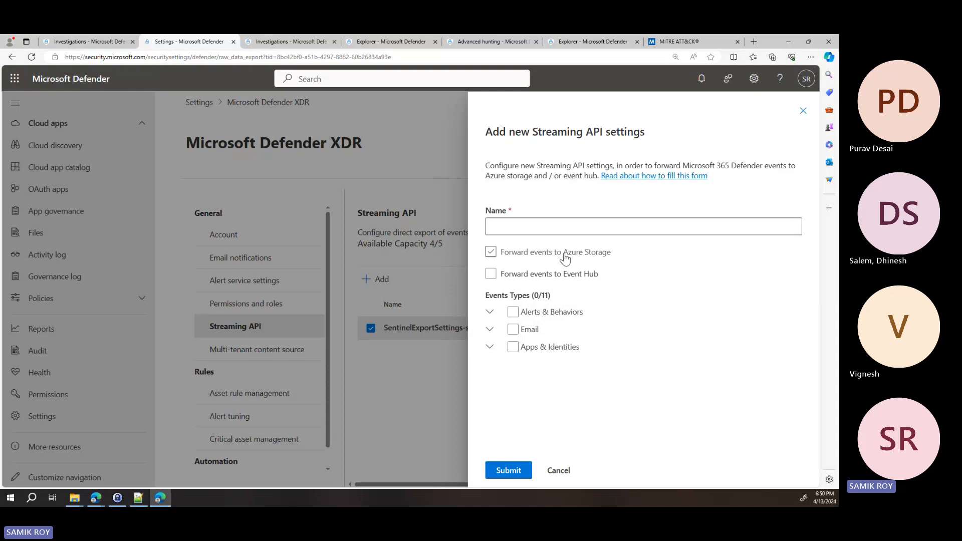
{"action": "left_click", "coordinate": [565, 273]}
{"action": "left_click", "coordinate": [570, 278]}
{"action": "left_click", "coordinate": [558, 470]}
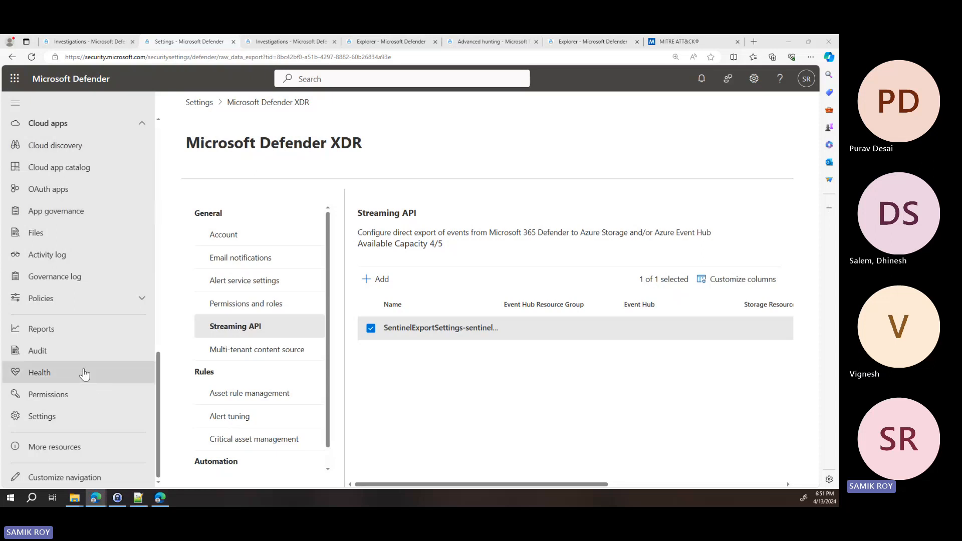
Open the Action Center under Actions & submissions and view its history of remediation actions
{"action": "scroll", "coordinate": [80, 360], "scroll_direction": "up", "scroll_amount": 1}
{"action": "scroll", "coordinate": [80, 350], "scroll_direction": "up", "scroll_amount": 6}
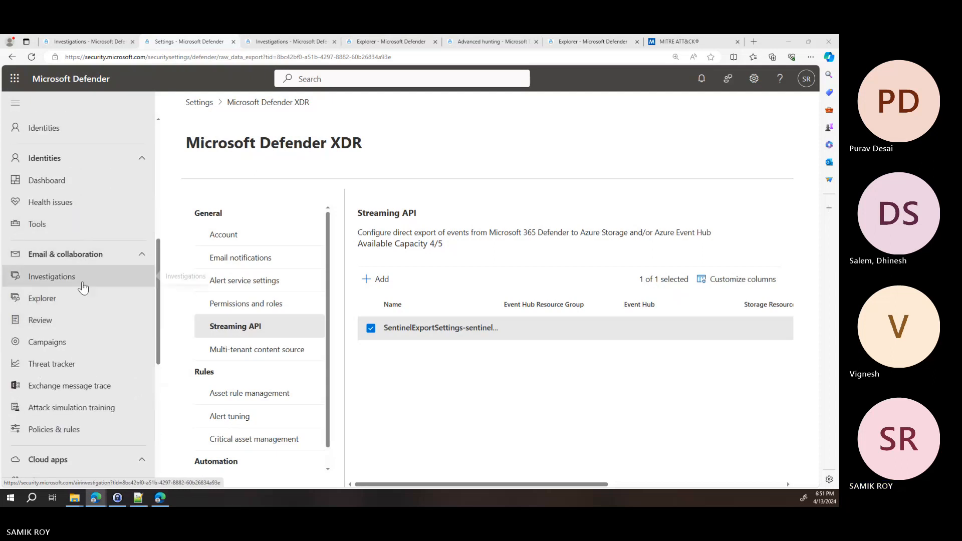
{"action": "scroll", "coordinate": [78, 200], "scroll_direction": "up", "scroll_amount": 1}
{"action": "scroll", "coordinate": [75, 215], "scroll_direction": "up", "scroll_amount": 3}
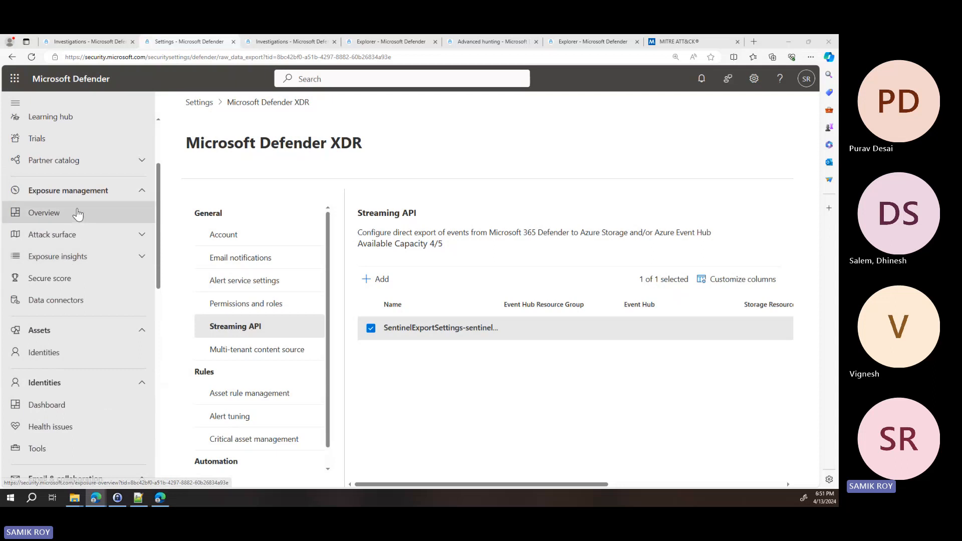
{"action": "scroll", "coordinate": [80, 241], "scroll_direction": "down", "scroll_amount": 1}
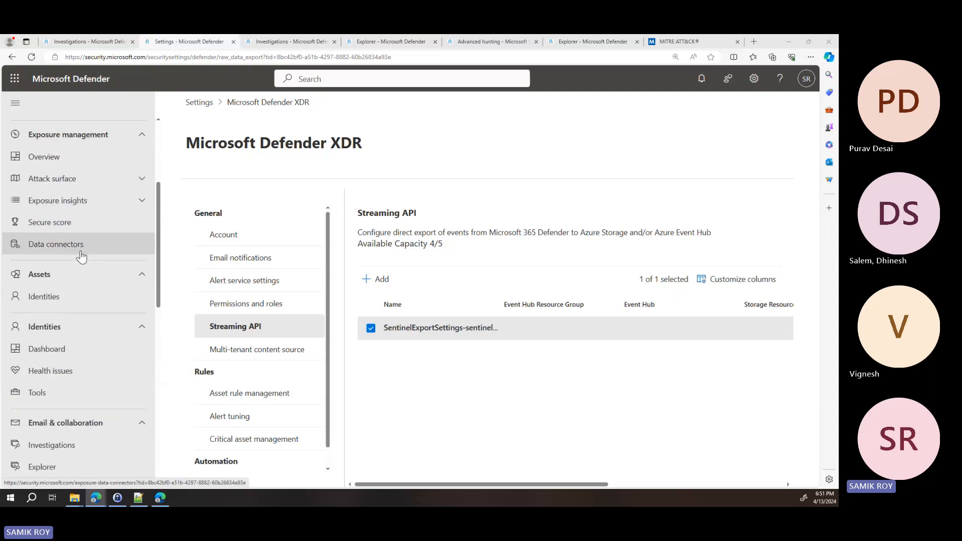
{"action": "scroll", "coordinate": [81, 251], "scroll_direction": "up", "scroll_amount": 3}
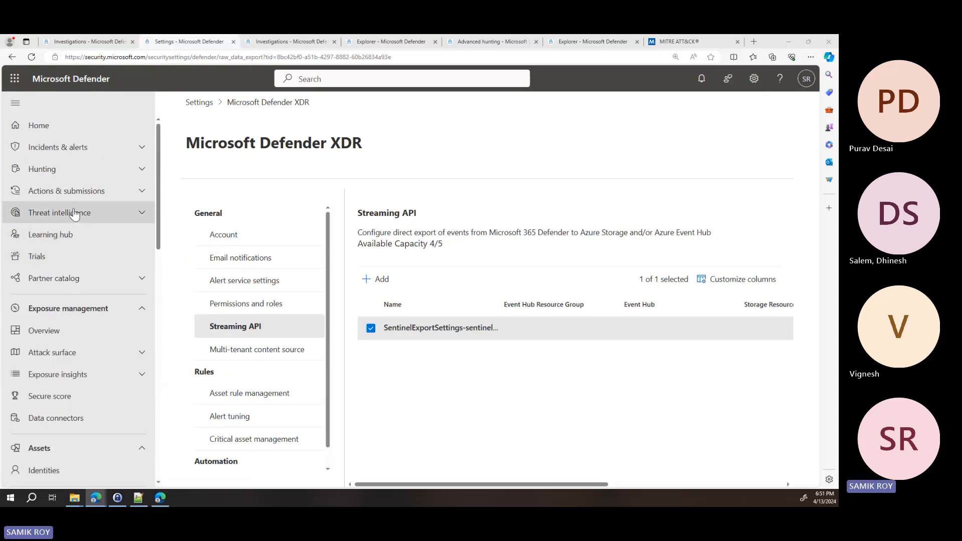
{"action": "left_click", "coordinate": [77, 193]}
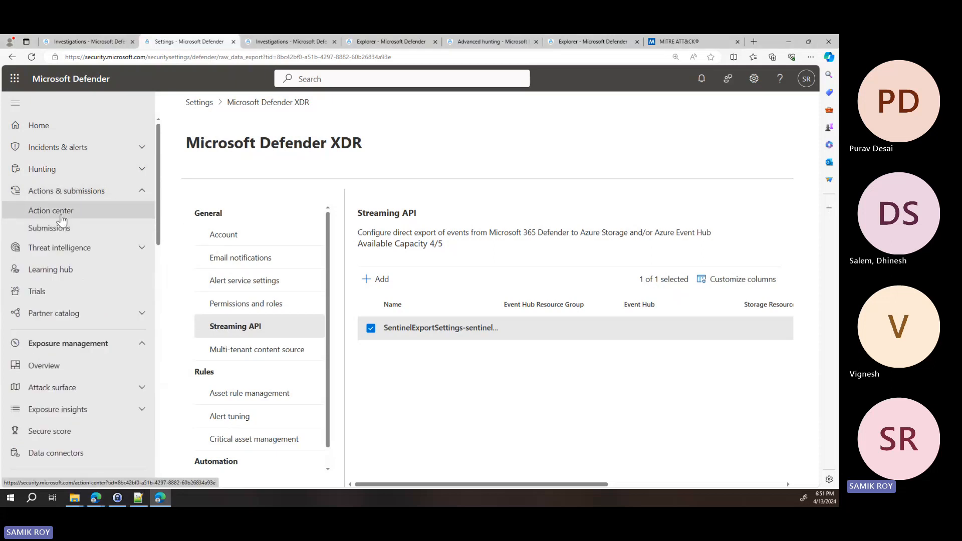
{"action": "left_click", "coordinate": [56, 230]}
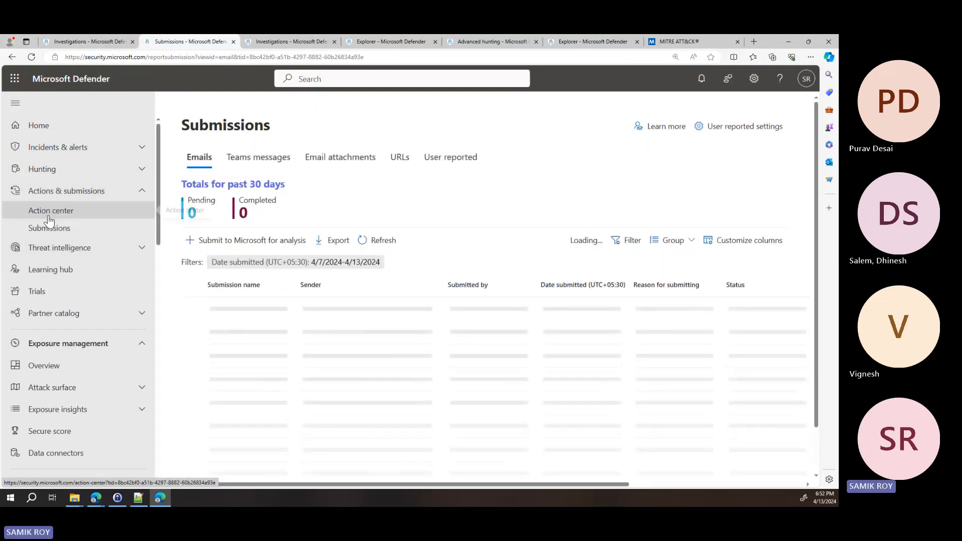
{"action": "left_click", "coordinate": [48, 218]}
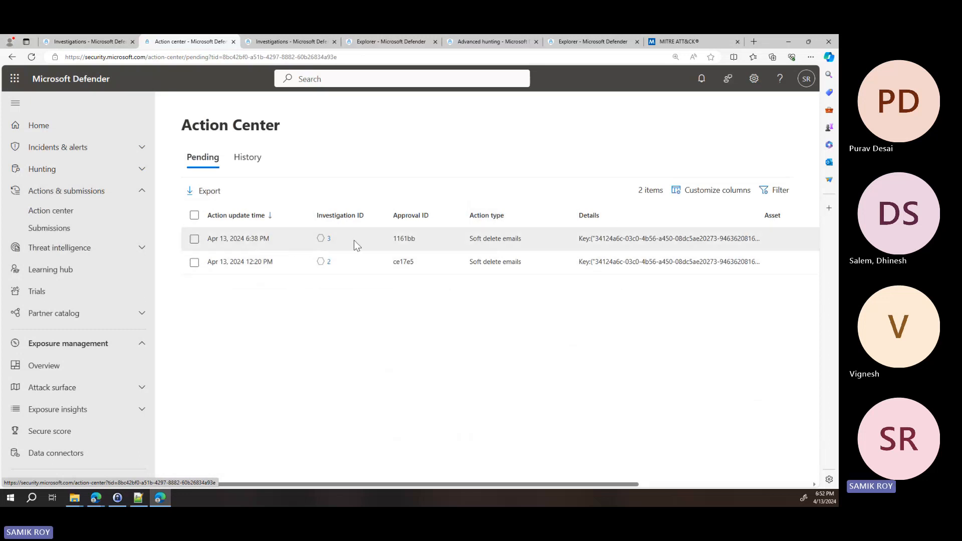
{"action": "left_click", "coordinate": [251, 158]}
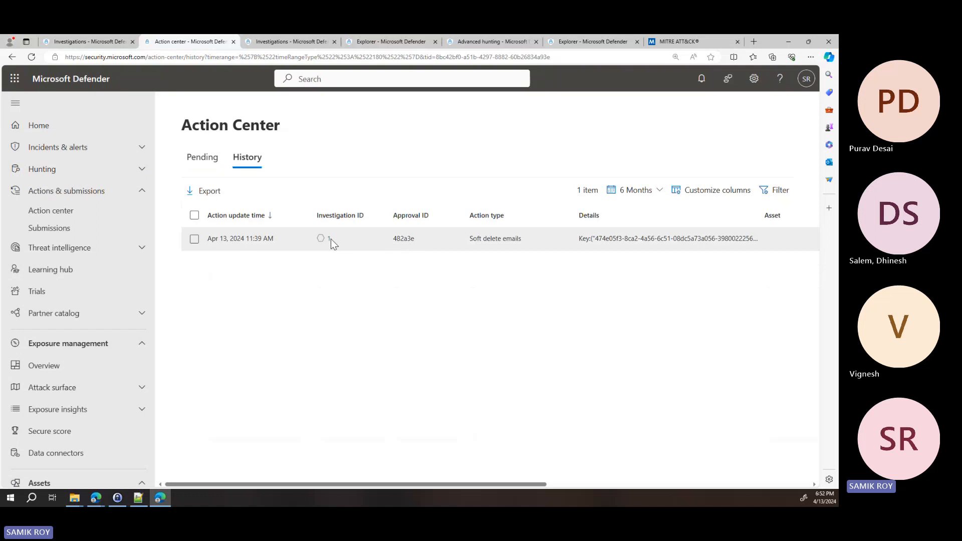
Open the investigation behind the soft delete emails action in the history, review its summary, and highlight the approval entry in its comments
{"action": "left_click", "coordinate": [330, 240]}
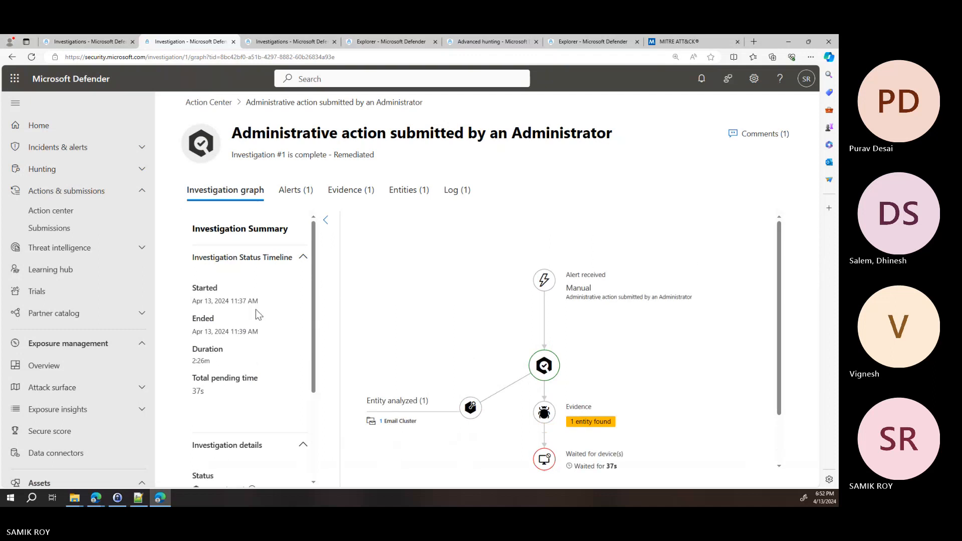
{"action": "scroll", "coordinate": [253, 320], "scroll_direction": "down", "scroll_amount": 2}
{"action": "scroll", "coordinate": [251, 320], "scroll_direction": "up", "scroll_amount": 2}
{"action": "left_click", "coordinate": [774, 134]}
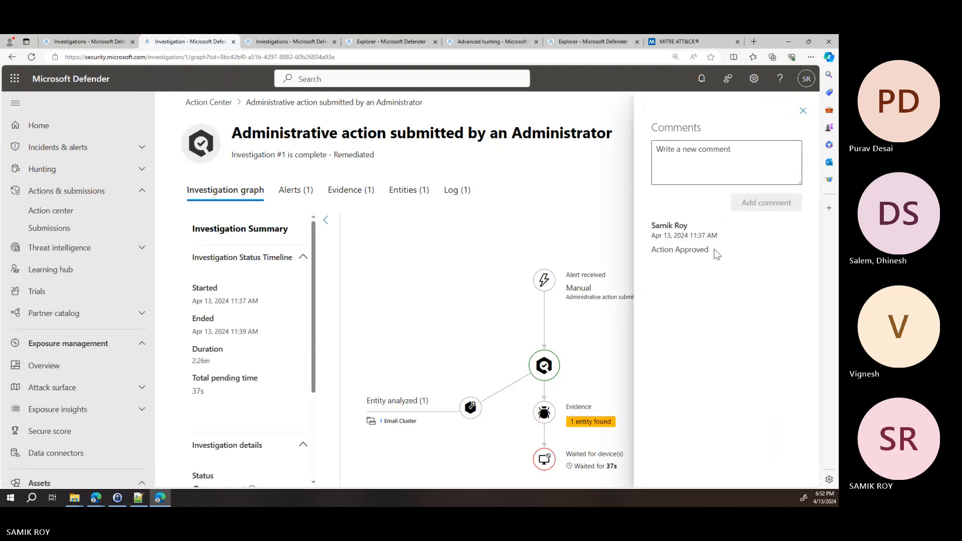
{"action": "left_click_drag", "start_coordinate": [714, 249], "coordinate": [638, 226]}
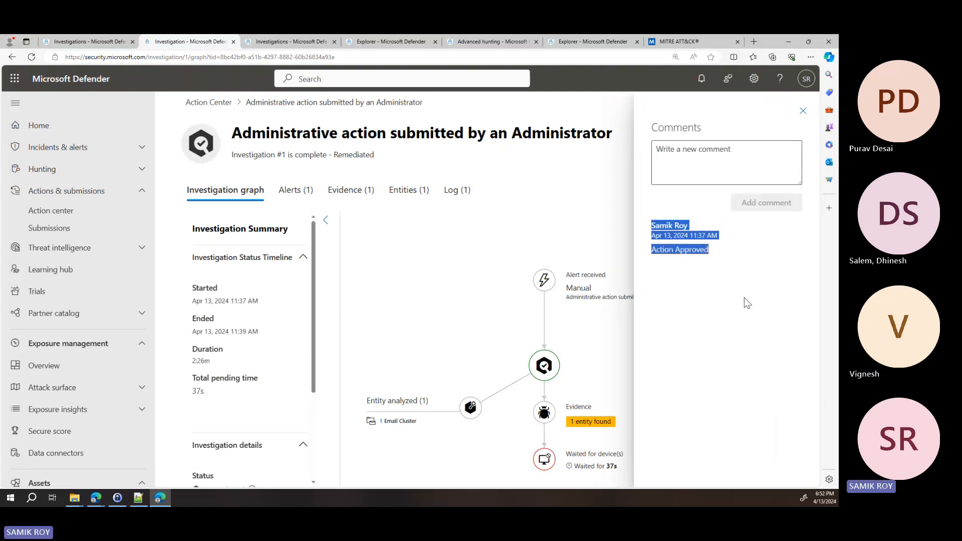